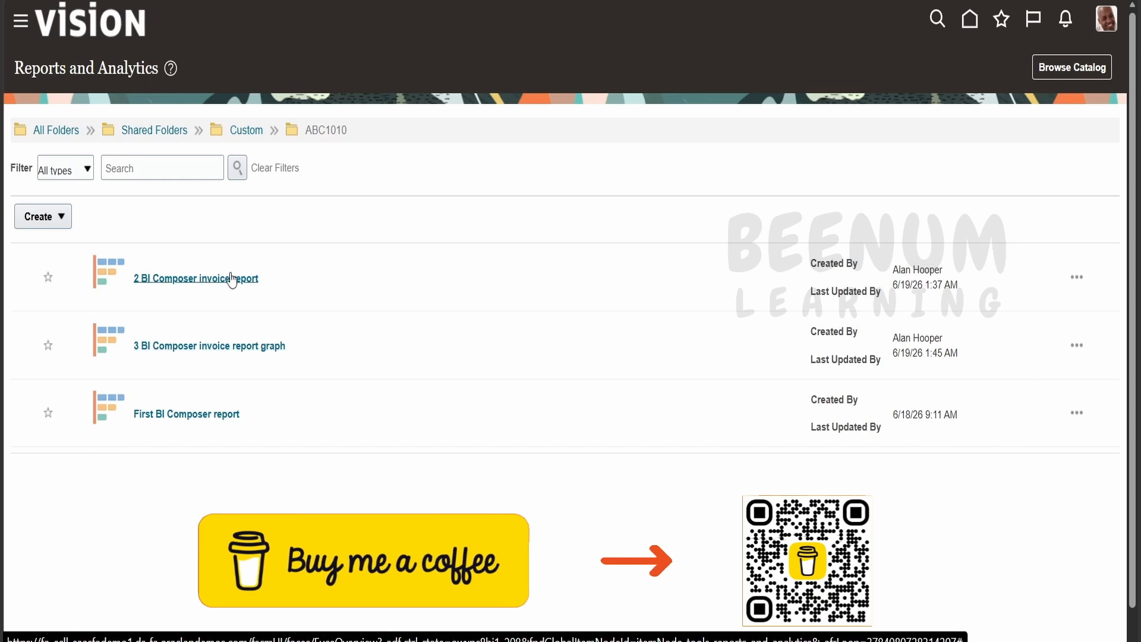
- Open the 2 BI Composer invoice report for editing
{"action": "left_click", "coordinate": [229, 279]}
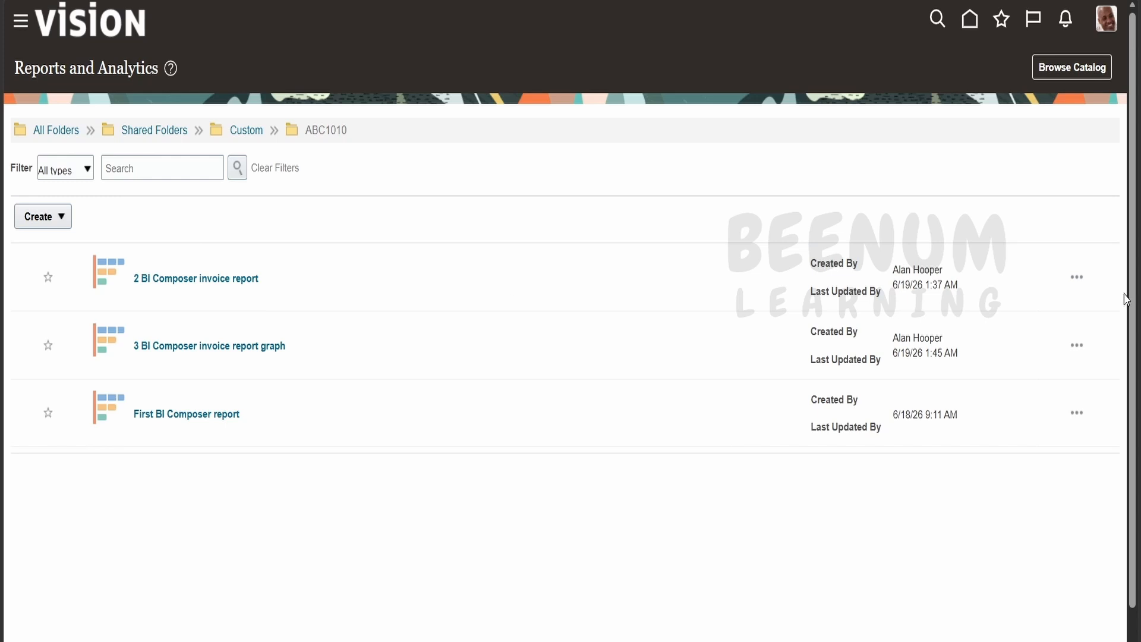
{"action": "left_click", "coordinate": [1077, 278]}
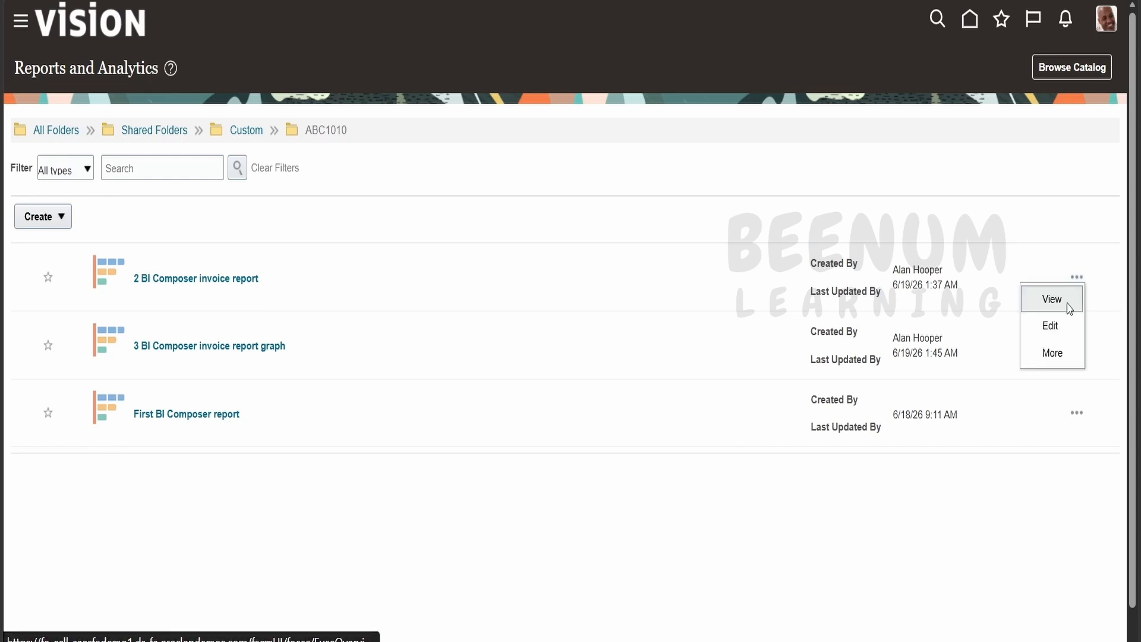
{"action": "left_click", "coordinate": [1057, 324]}
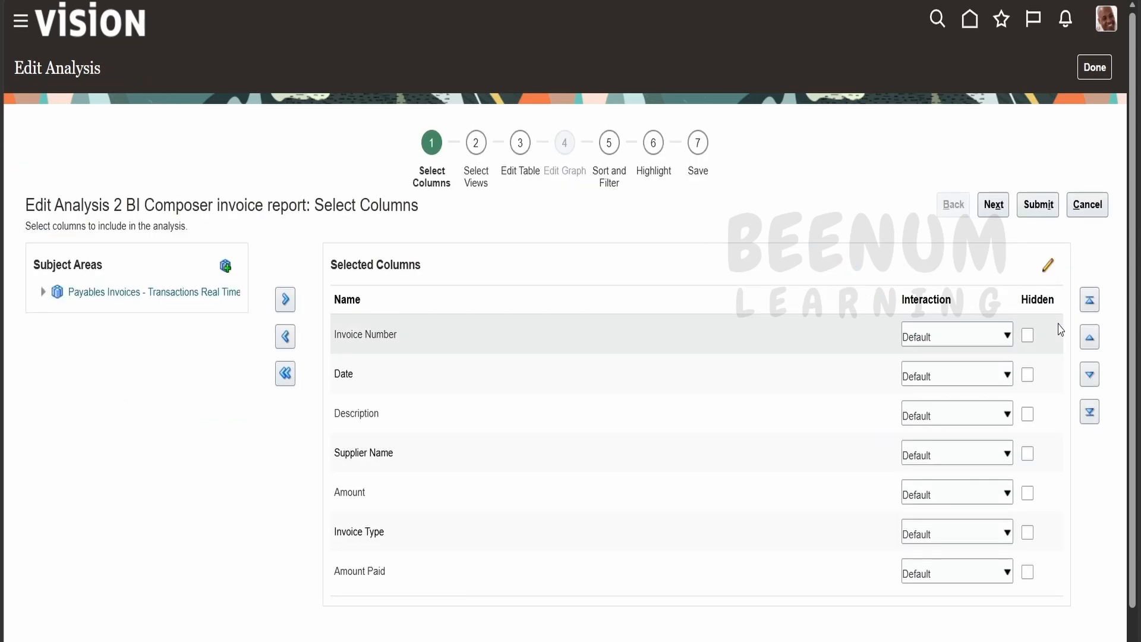
- Expand the Payables Invoices - Transactions Real Time subject area down to the General Information columns under Invoice Details
{"action": "left_click", "coordinate": [44, 292]}
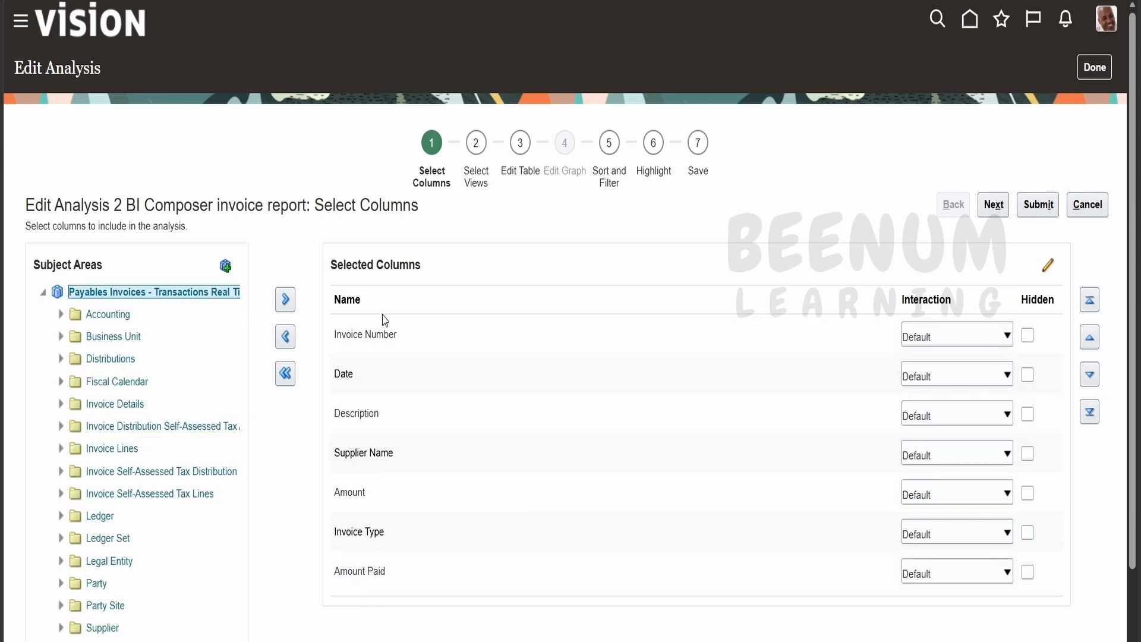
{"action": "scroll", "coordinate": [361, 399], "scroll_direction": "down", "scroll_amount": 3}
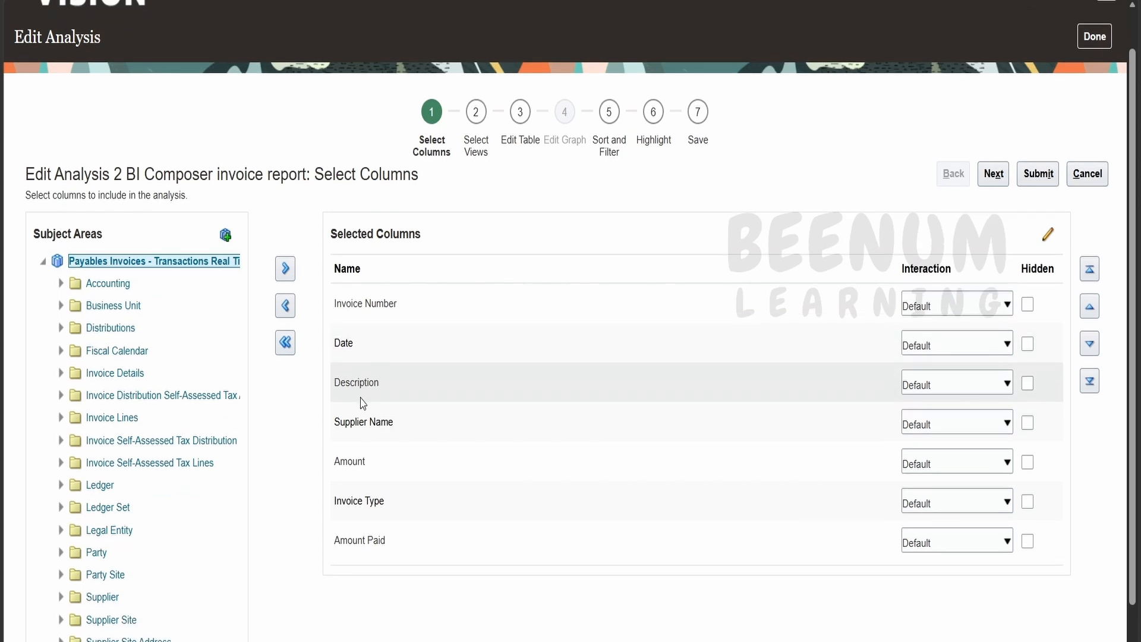
{"action": "scroll", "coordinate": [362, 400], "scroll_direction": "up", "scroll_amount": 3}
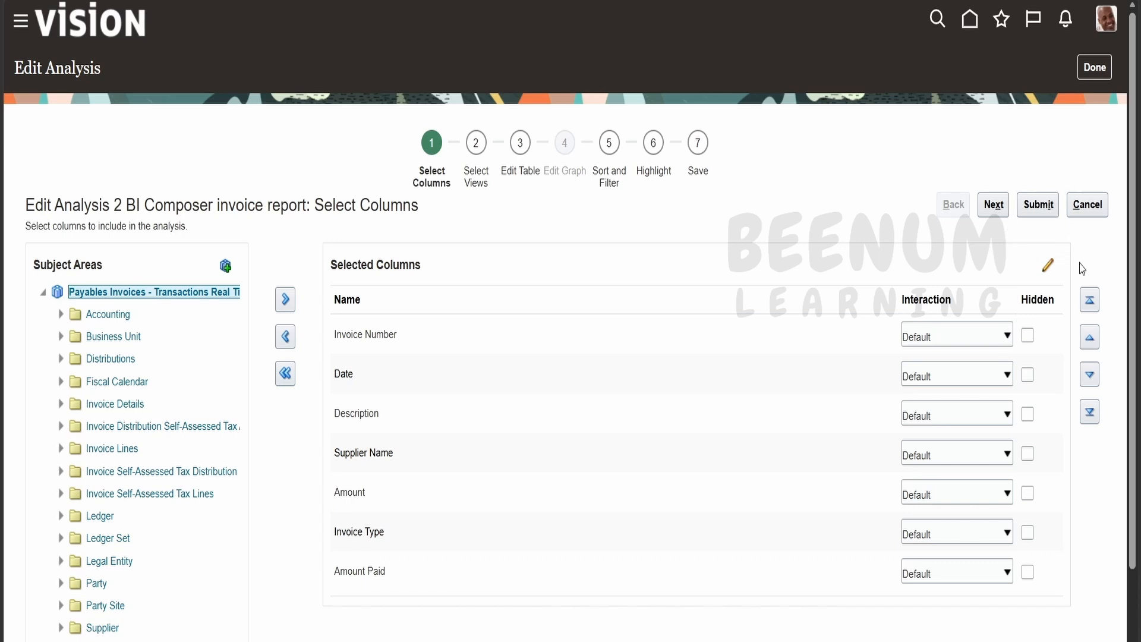
{"action": "left_click", "coordinate": [60, 407]}
{"action": "left_click", "coordinate": [93, 425]}
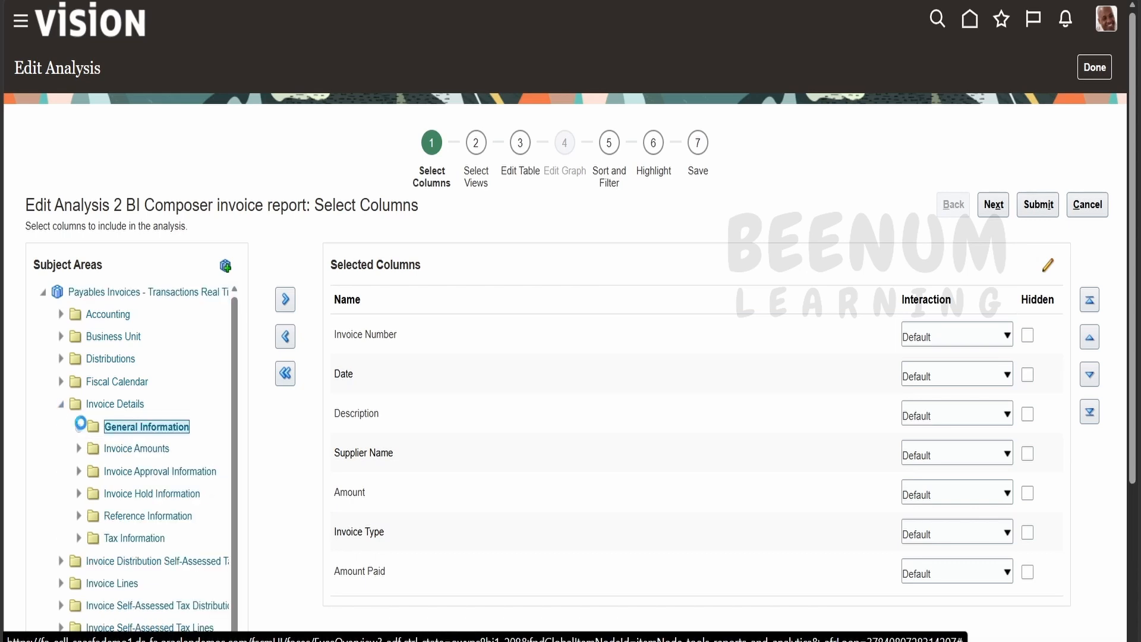
{"action": "scroll", "coordinate": [155, 410], "scroll_direction": "down", "scroll_amount": 2}
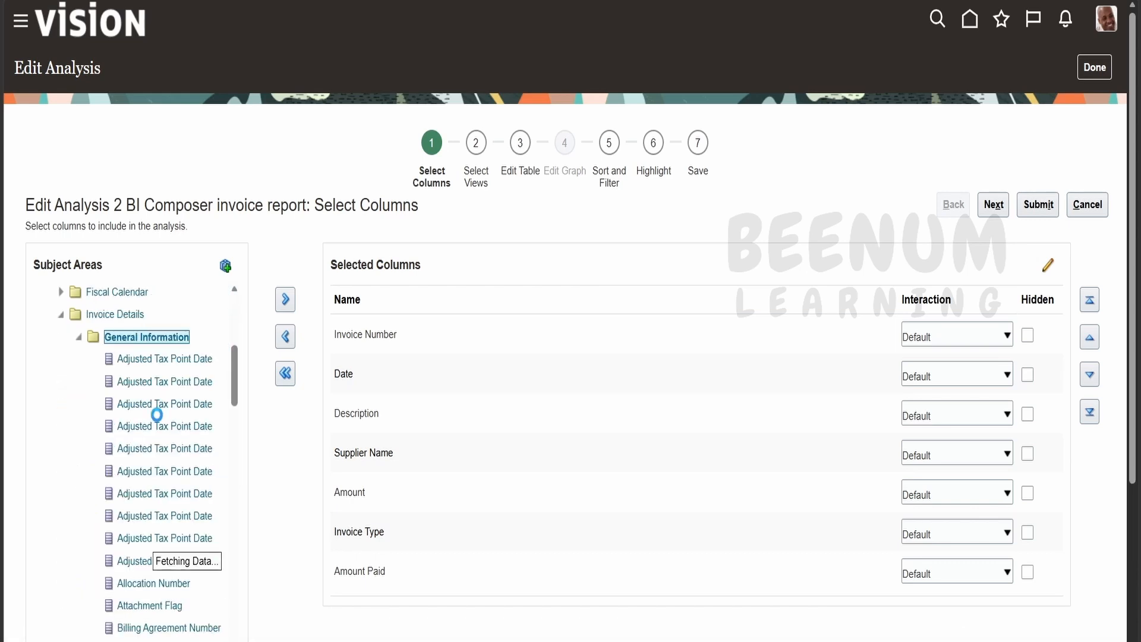
{"action": "scroll", "coordinate": [164, 416], "scroll_direction": "down", "scroll_amount": 5}
{"action": "scroll", "coordinate": [170, 436], "scroll_direction": "down", "scroll_amount": 3}
{"action": "scroll", "coordinate": [173, 436], "scroll_direction": "down", "scroll_amount": 2}
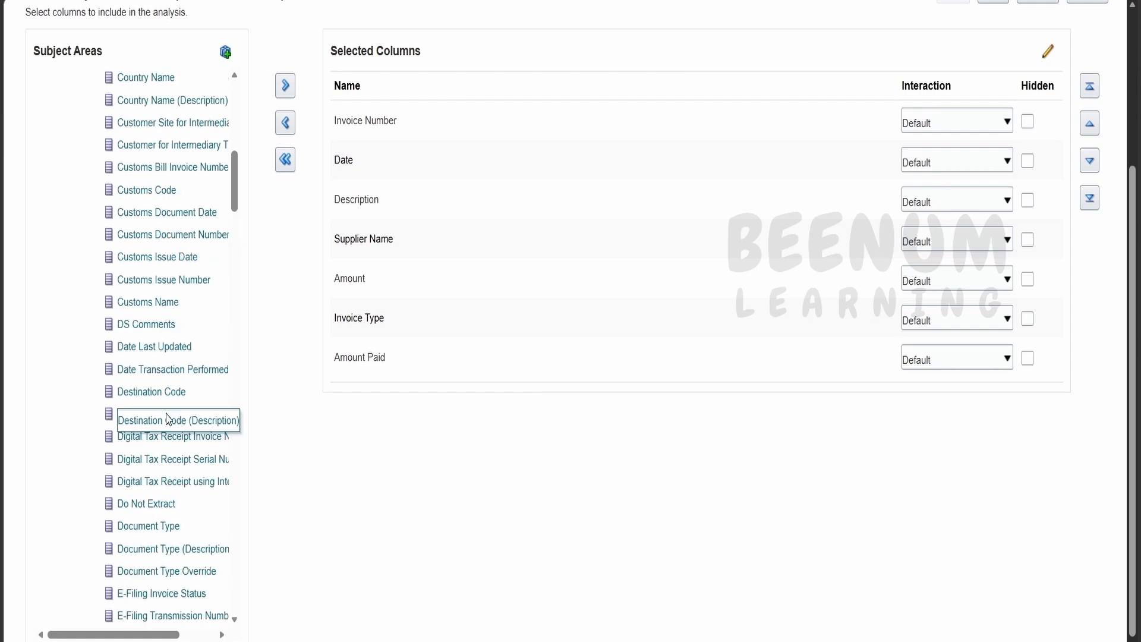
{"action": "scroll", "coordinate": [201, 475], "scroll_direction": "down", "scroll_amount": 1}
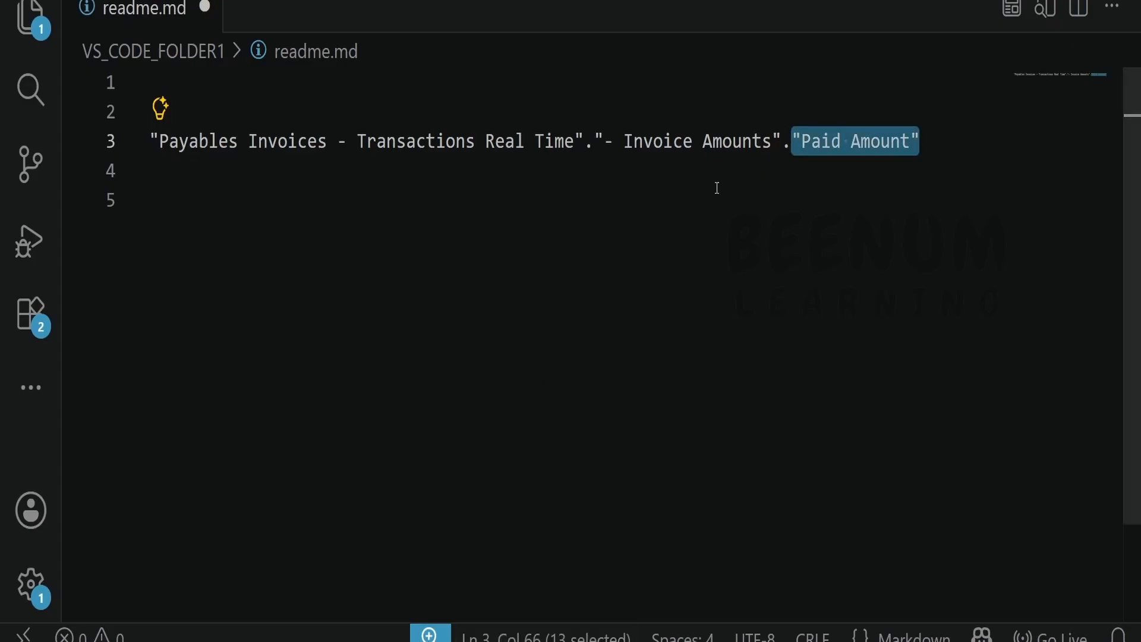
- Switch to readme.md in VS Code, examine how the Paid Amount column formula is built, and return to the analysis
{"action": "left_click", "coordinate": [847, 176]}
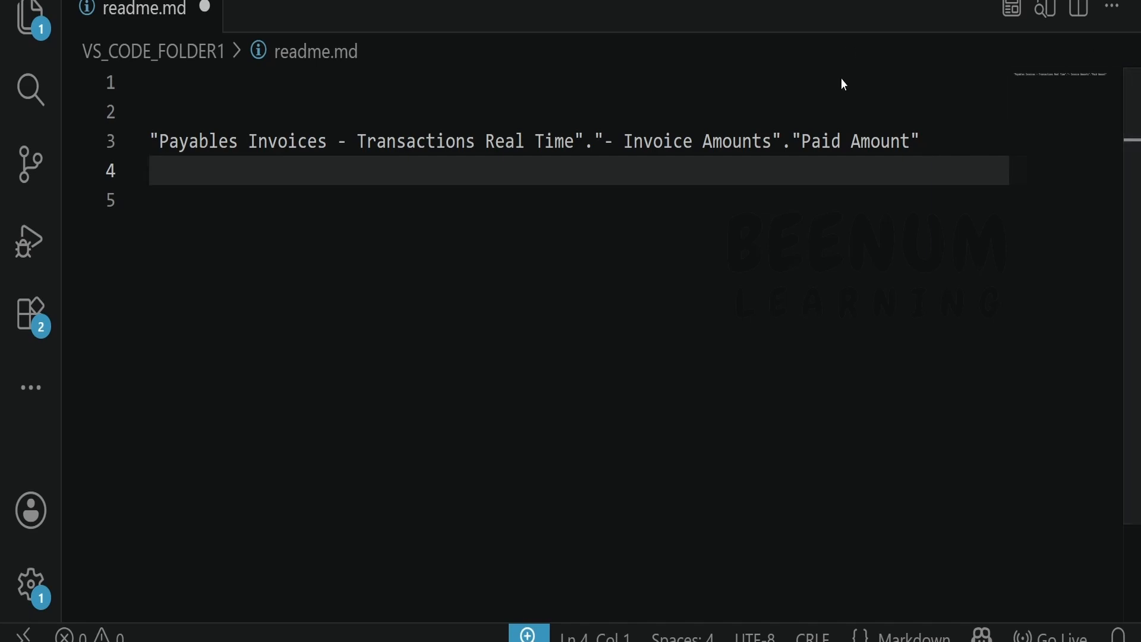
{"action": "left_click_drag", "start_coordinate": [927, 143], "coordinate": [69, 152]}
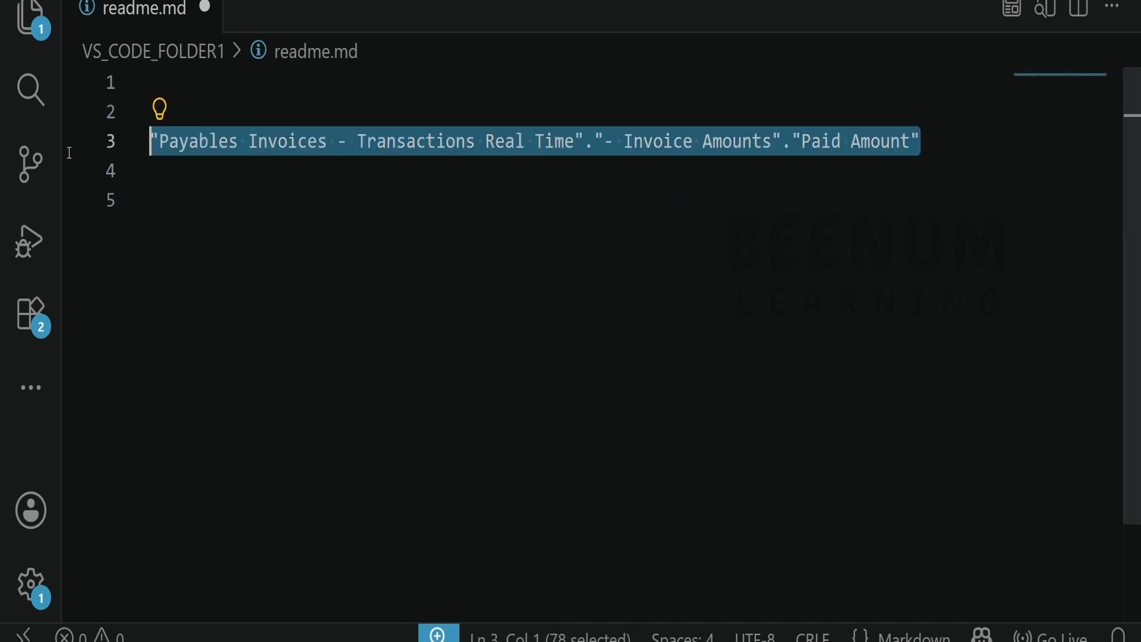
{"action": "left_click", "coordinate": [501, 192]}
{"action": "left_click_drag", "start_coordinate": [584, 142], "coordinate": [73, 149]}
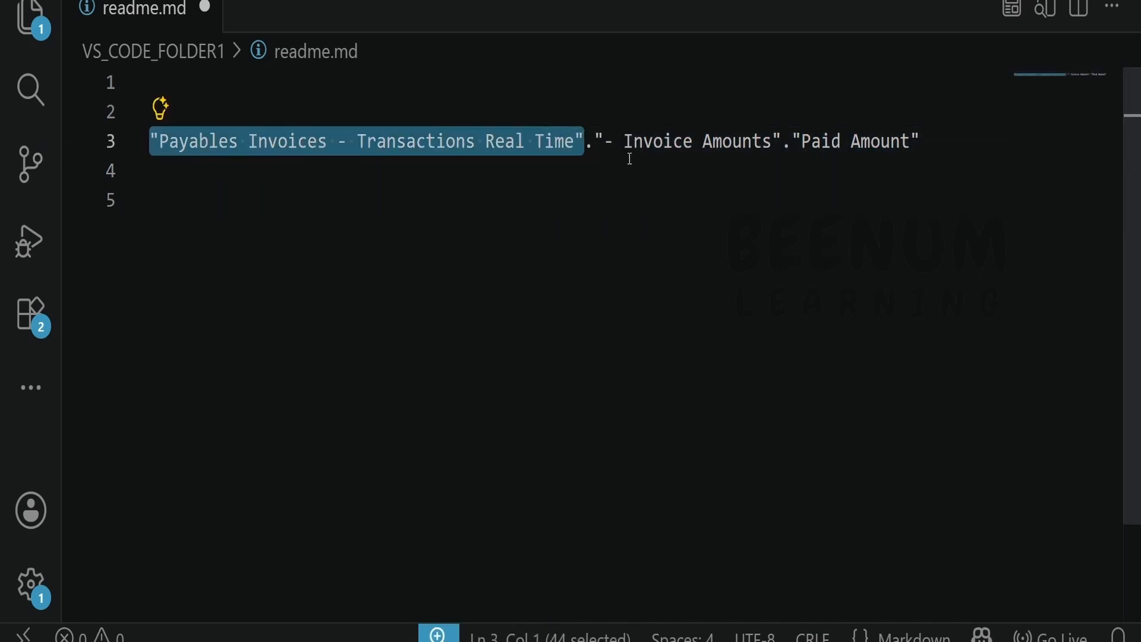
{"action": "left_click_drag", "start_coordinate": [593, 143], "coordinate": [926, 130]}
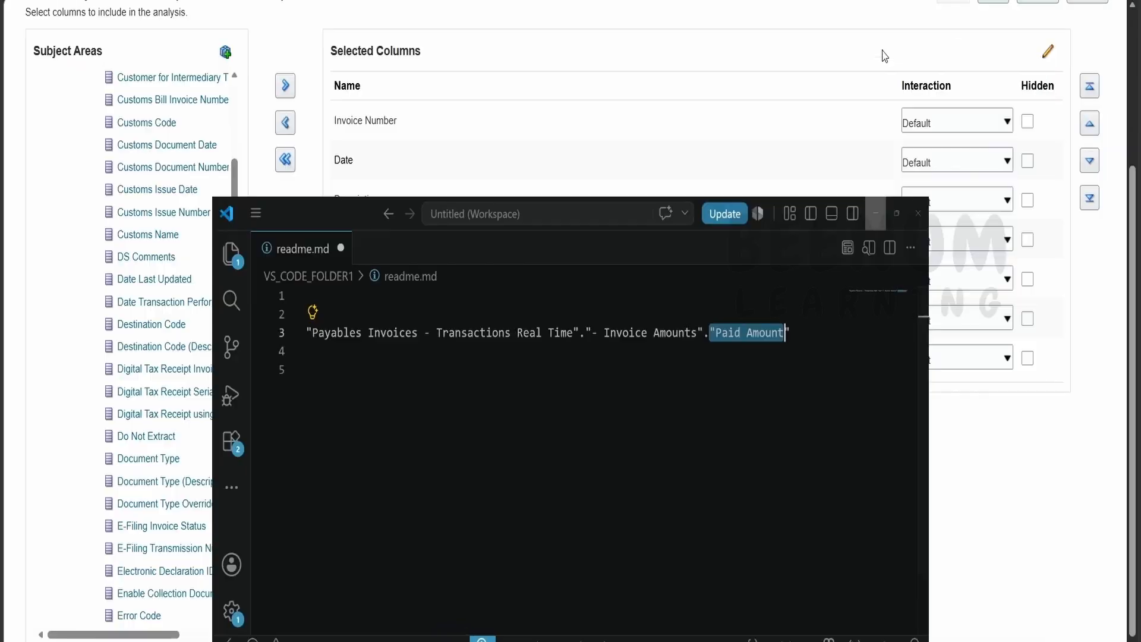
{"action": "left_click", "coordinate": [884, 56]}
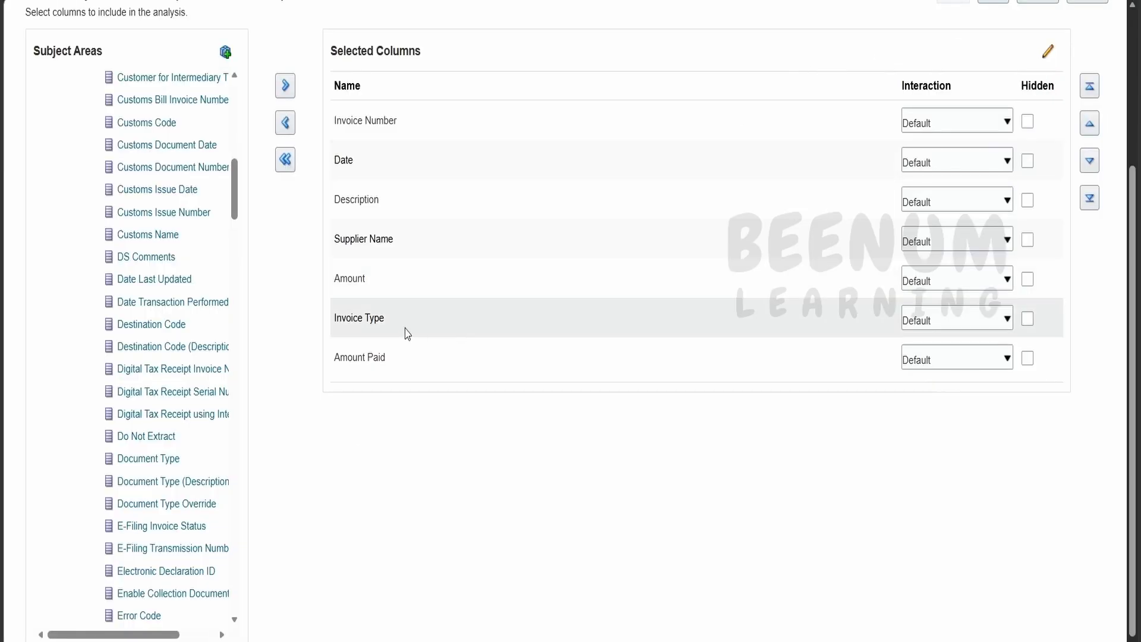
- Examine the column formula in the Date column's properties and close them without changes
{"action": "left_click", "coordinate": [1047, 51]}
{"action": "left_click_drag", "start_coordinate": [562, 350], "coordinate": [667, 343]}
{"action": "left_click", "coordinate": [631, 342]}
{"action": "left_click", "coordinate": [678, 273]}
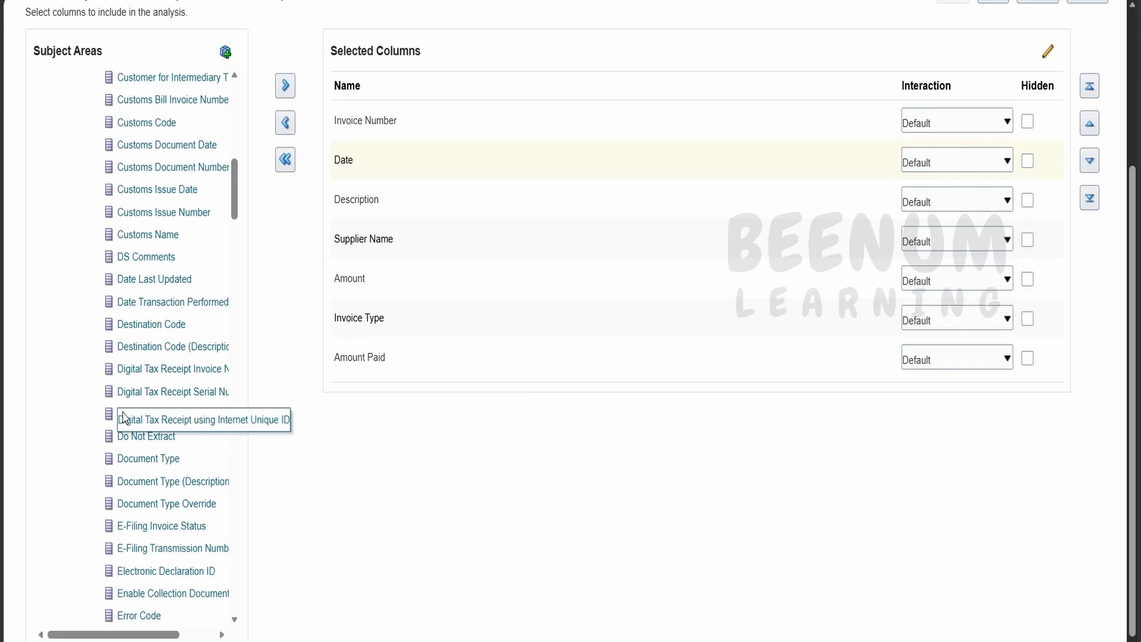
- Add Invoice Date from General Information to the selected columns and place it last, below Amount Paid
{"action": "scroll", "coordinate": [272, 475], "scroll_direction": "up", "scroll_amount": 3}
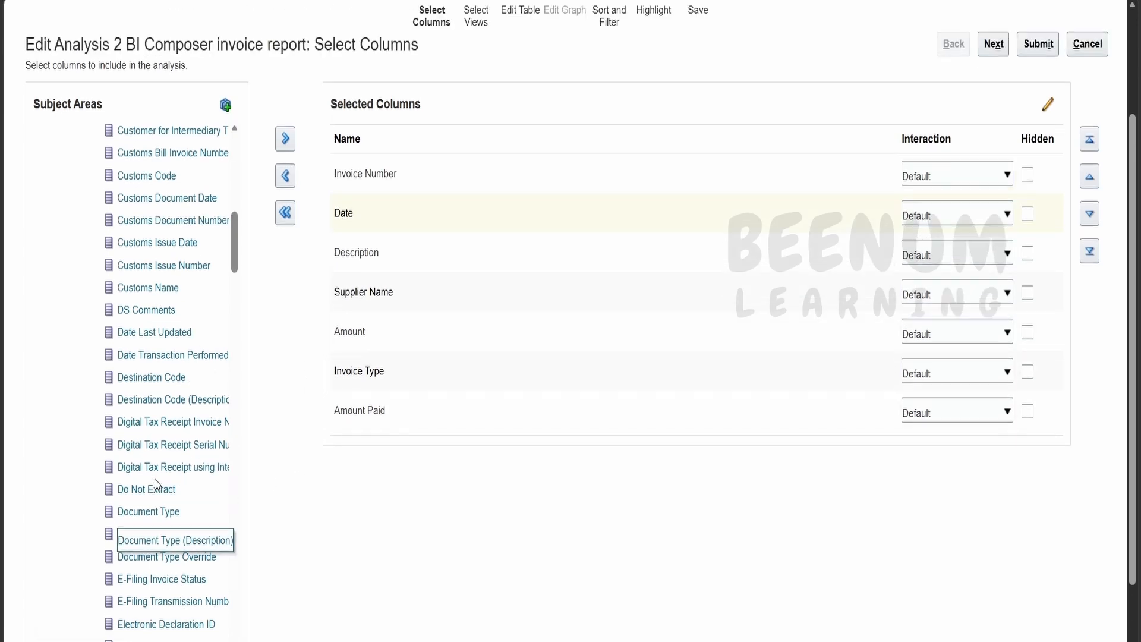
{"action": "scroll", "coordinate": [311, 459], "scroll_direction": "down", "scroll_amount": 2}
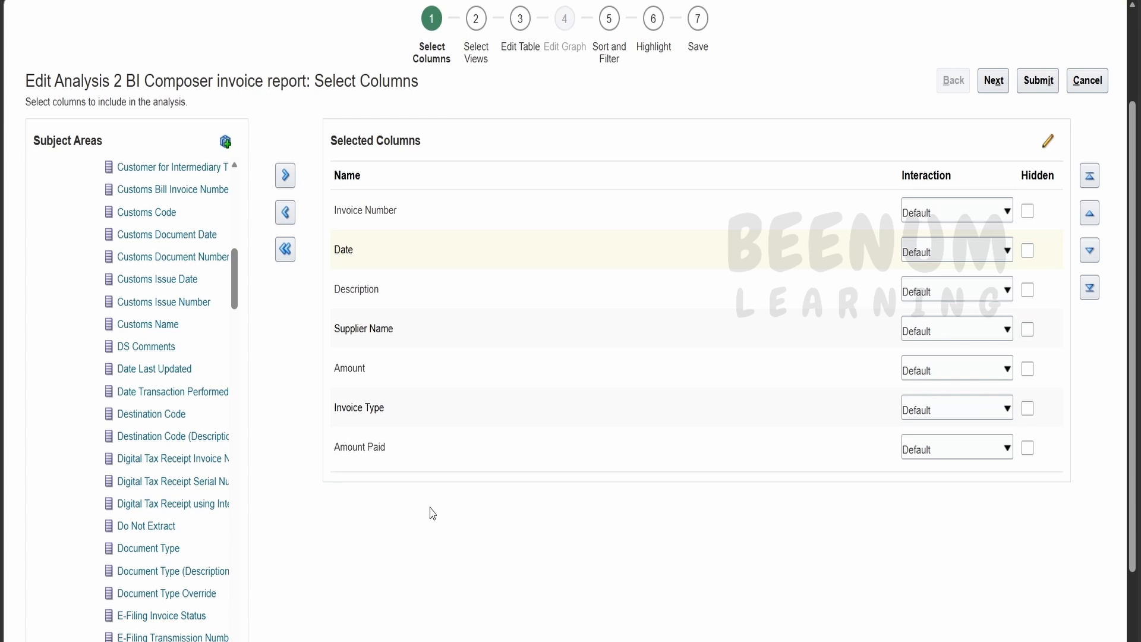
{"action": "scroll", "coordinate": [171, 539], "scroll_direction": "down", "scroll_amount": 1}
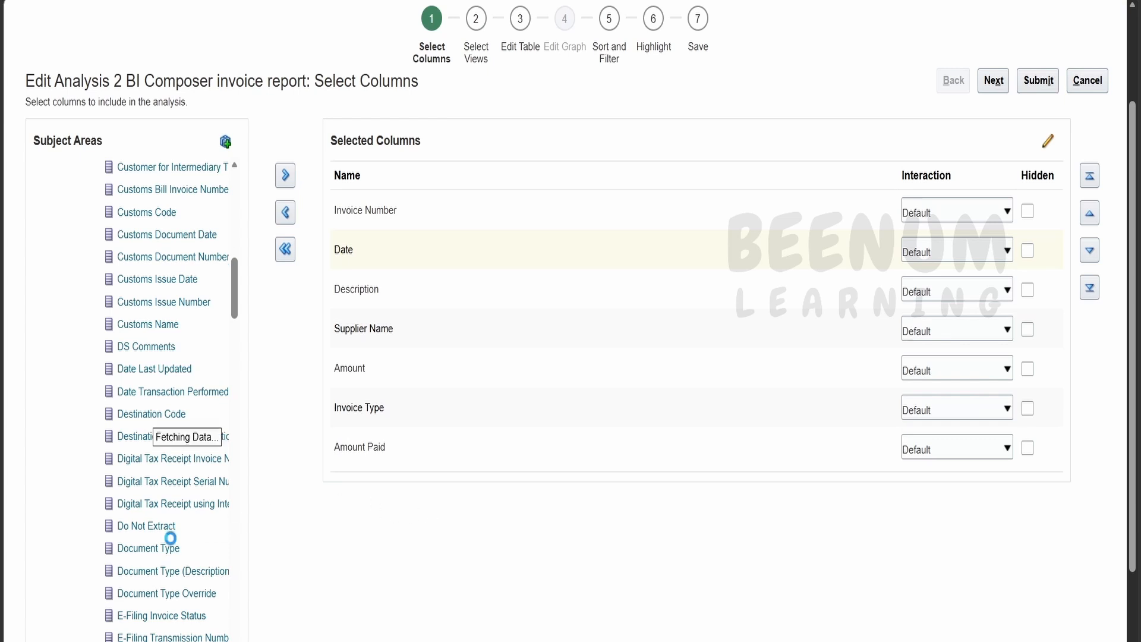
{"action": "scroll", "coordinate": [171, 538], "scroll_direction": "down", "scroll_amount": 5}
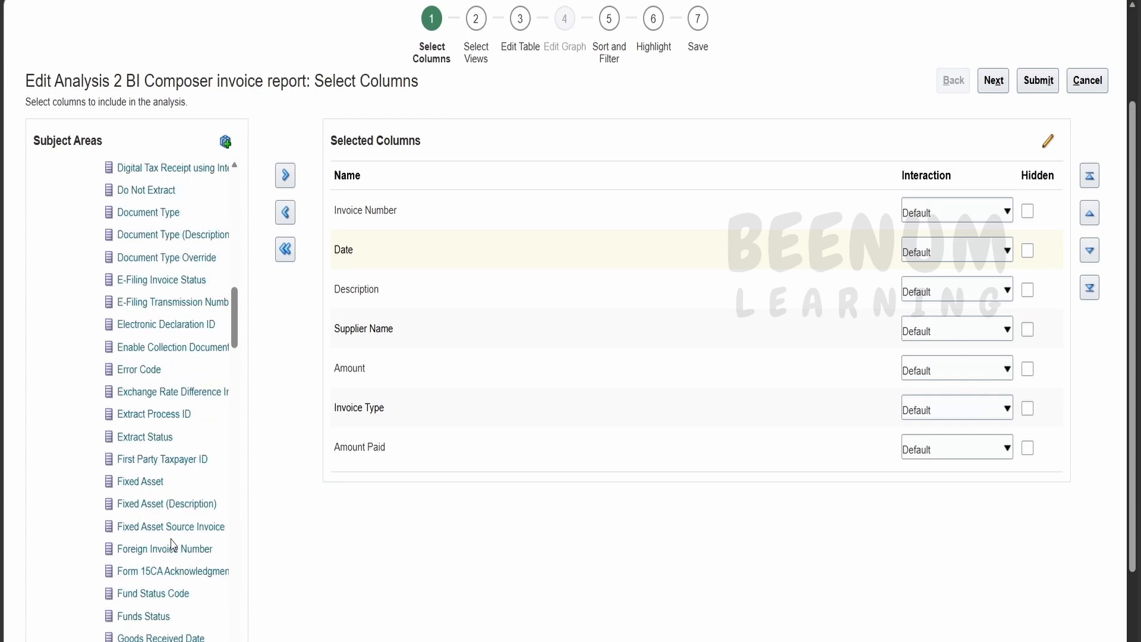
{"action": "scroll", "coordinate": [172, 545], "scroll_direction": "down", "scroll_amount": 2}
{"action": "scroll", "coordinate": [170, 539], "scroll_direction": "down", "scroll_amount": 8}
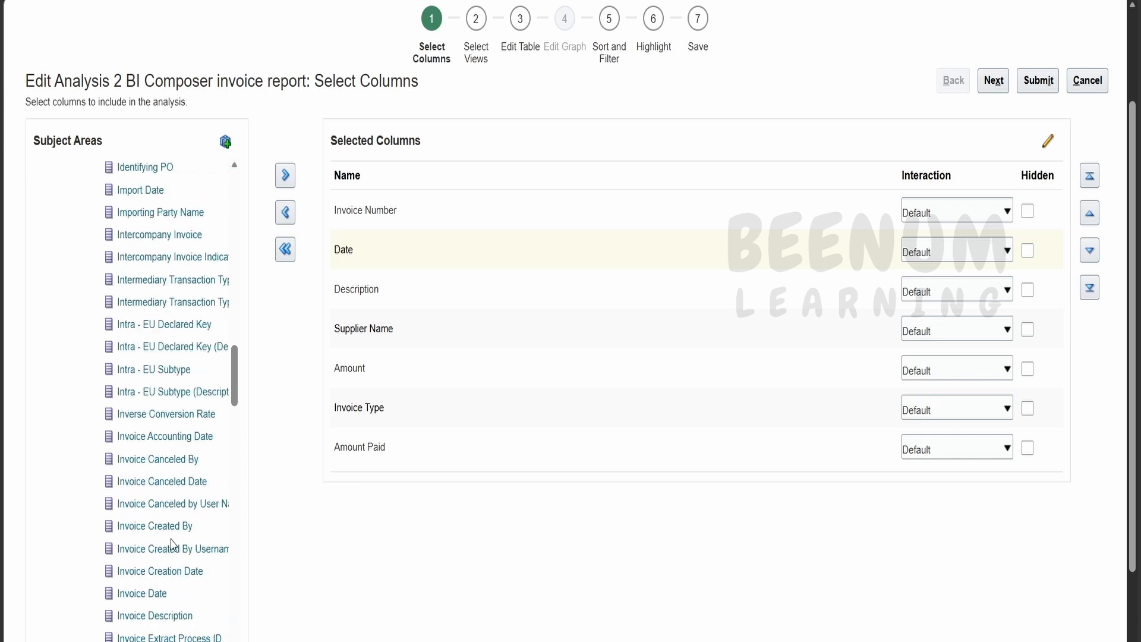
{"action": "left_click", "coordinate": [160, 415]}
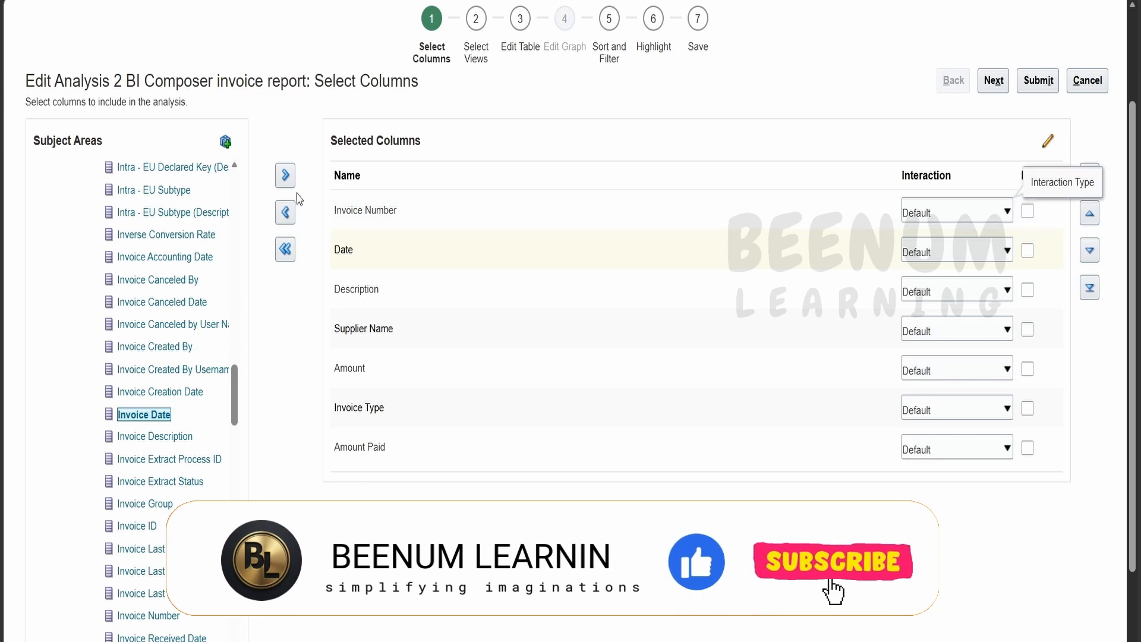
{"action": "left_click", "coordinate": [285, 174]}
{"action": "left_click", "coordinate": [394, 448]}
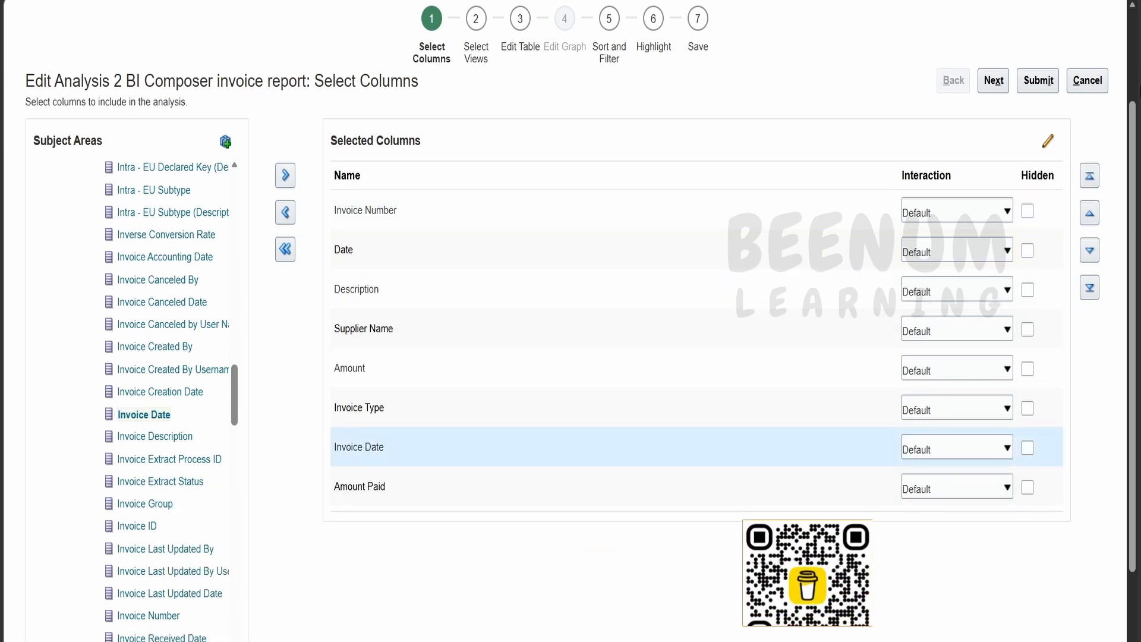
{"action": "left_click", "coordinate": [1089, 253]}
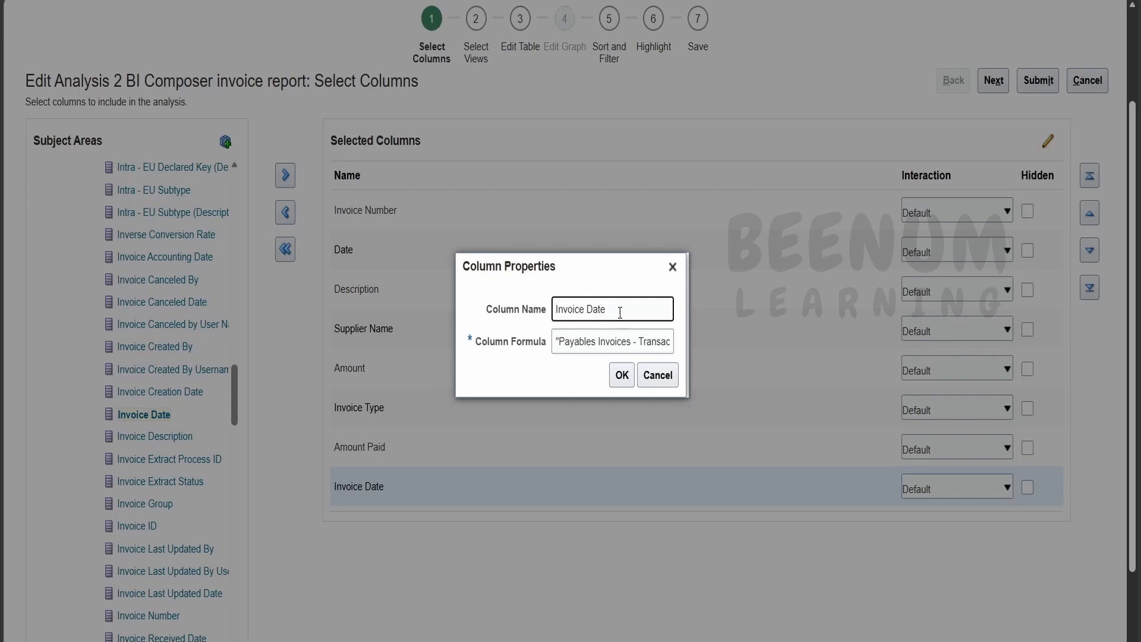
- Rename the added Invoice Date column as Days Passed and cut out its existing column formula
{"action": "triple_click", "coordinate": [620, 313]}
{"action": "type", "text": "Passed"}
{"action": "left_click", "coordinate": [579, 341]}
{"action": "key", "text": "ctrl+a"}
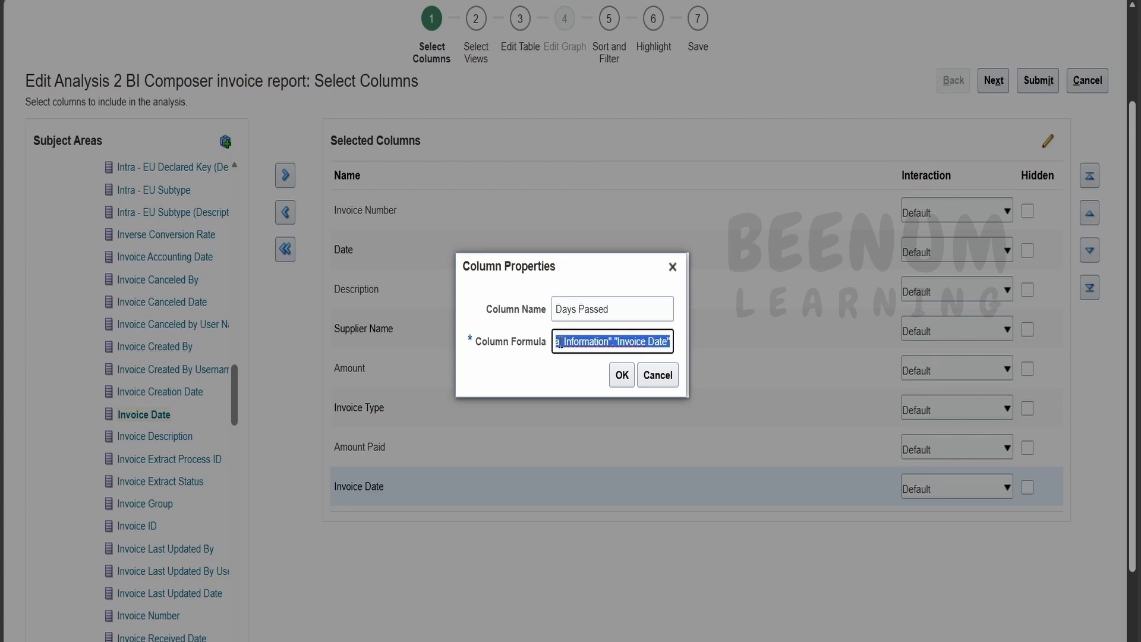
{"action": "key", "text": "BackSpace"}
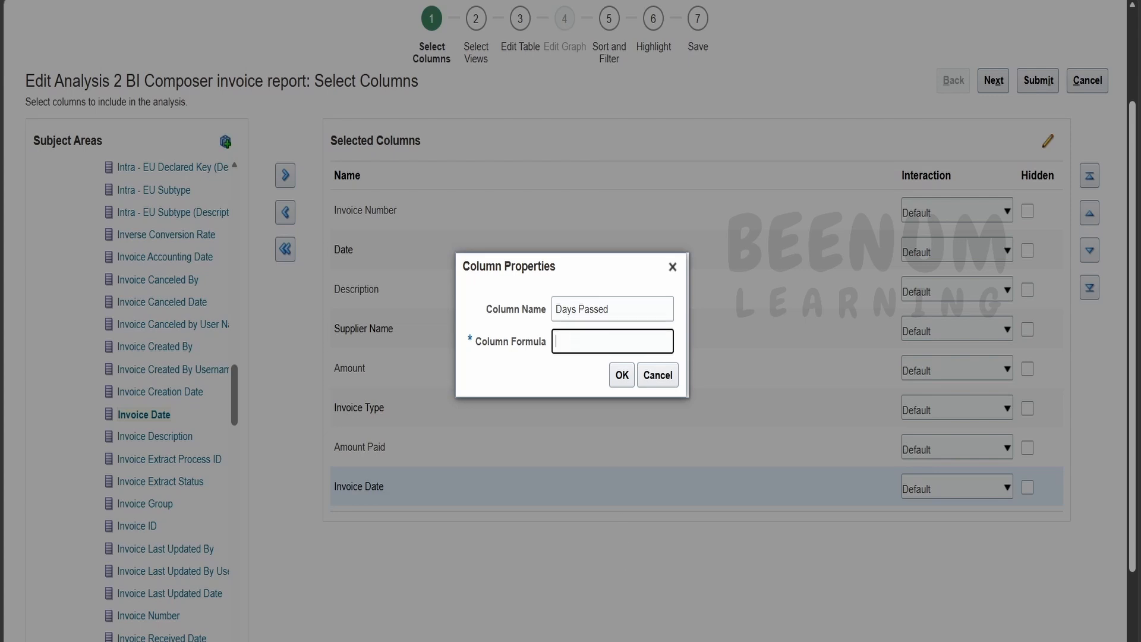
- Switch to VS Code and delete the Paid Amount formula line from readme.md
{"action": "key", "text": "alt+Tab"}
{"action": "key", "text": "Down"}
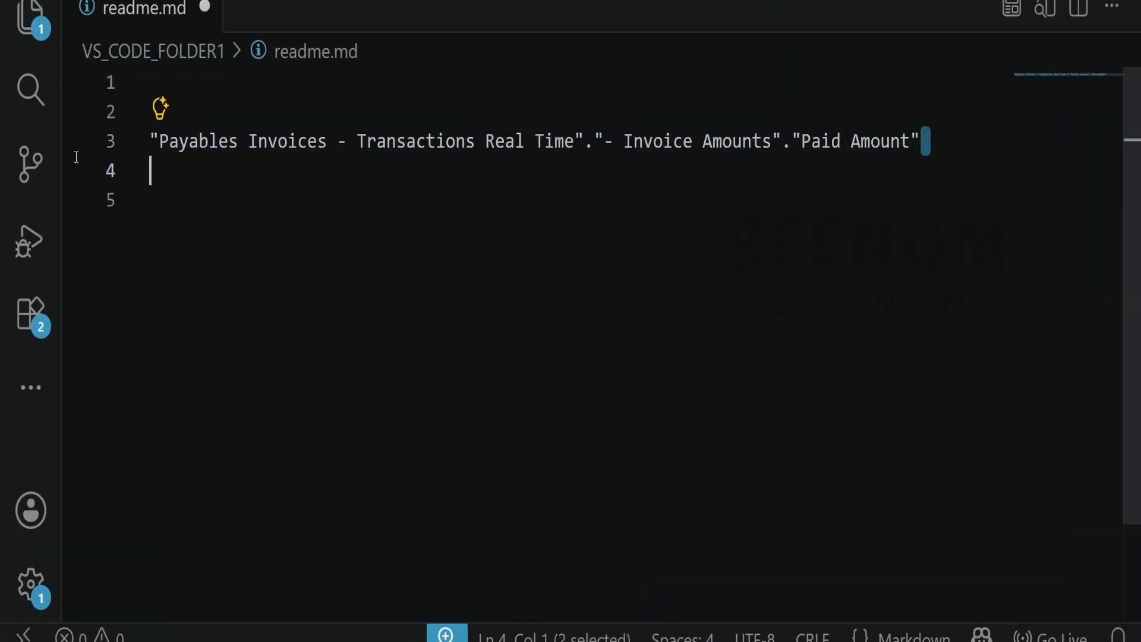
{"action": "triple_click", "coordinate": [355, 145]}
{"action": "key", "text": "BackSpace"}
{"action": "key", "text": "BackSpace"}
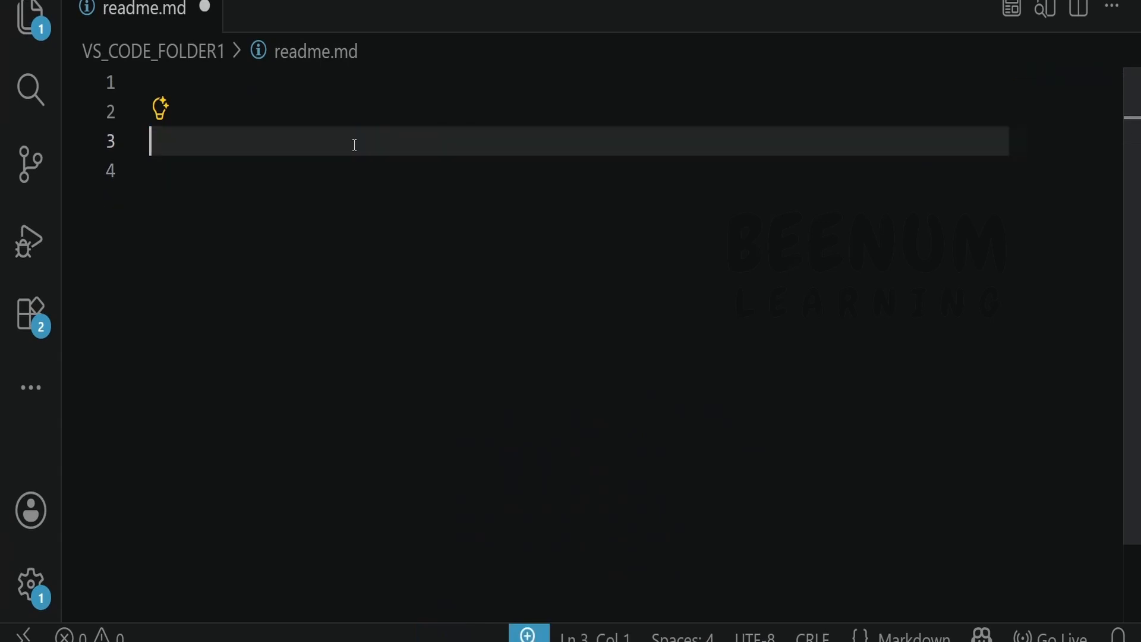
- Put the formula "Payables Invoices - Transactions Real Time"."- General Information"."Invoice Date" on line 4 of readme.md, with blank lines below it
{"action": "key", "text": "Return"}
{"action": "key", "text": "Return"}
{"action": "type", "text": "\"Payables Invoices - Transactions Real Time\".\"- General Information\".\"Invoice Date\""}
{"action": "key", "text": "Return"}
{"action": "key", "text": "Return"}
{"action": "key", "text": "Return"}
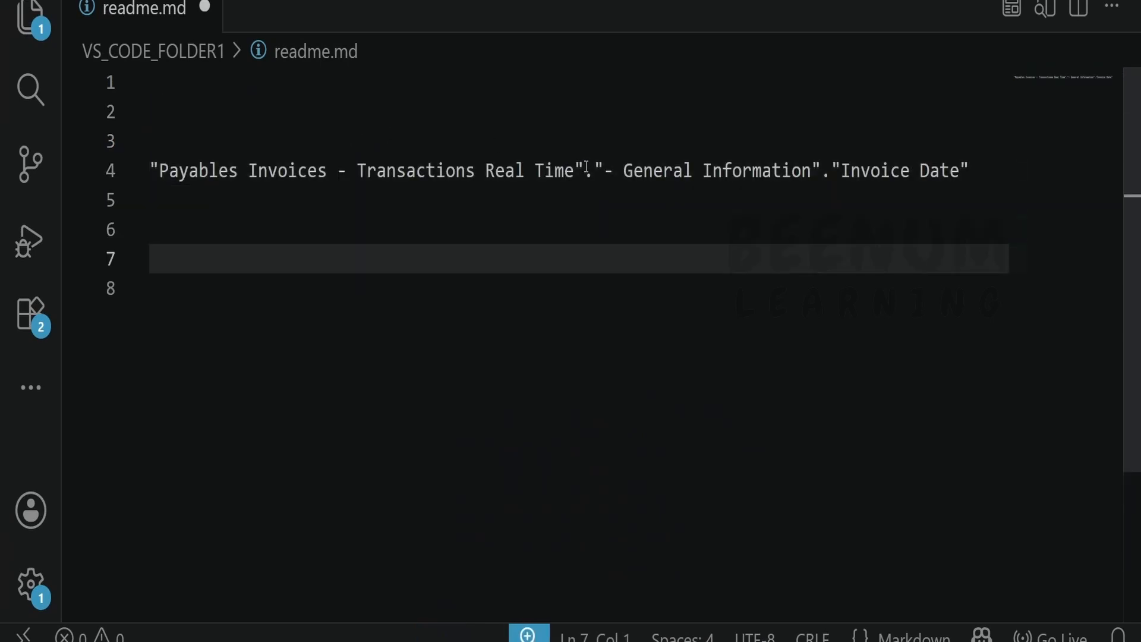
{"action": "left_click_drag", "start_coordinate": [586, 167], "coordinate": [155, 171]}
{"action": "left_click_drag", "start_coordinate": [594, 169], "coordinate": [979, 170]}
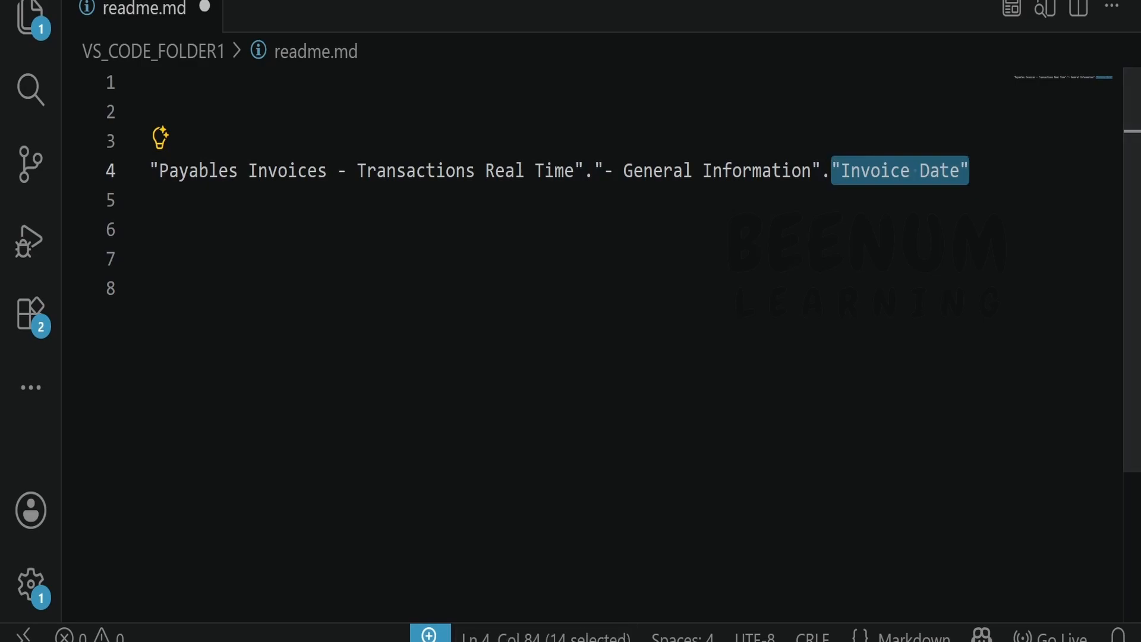
- Switch to the TIMESTAMPDIFF page of Oracle's SQL Reference, copy the function's SQL syntax, and return to readme.md
{"action": "key", "text": "alt+Tab"}
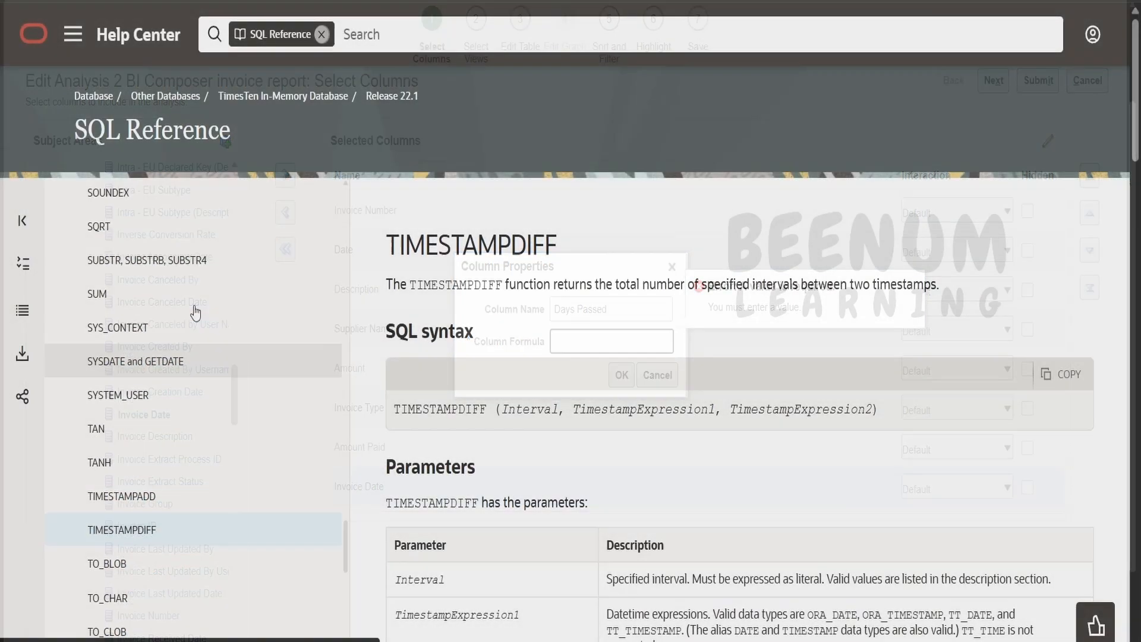
{"action": "scroll", "coordinate": [196, 305], "scroll_direction": "up", "scroll_amount": 5}
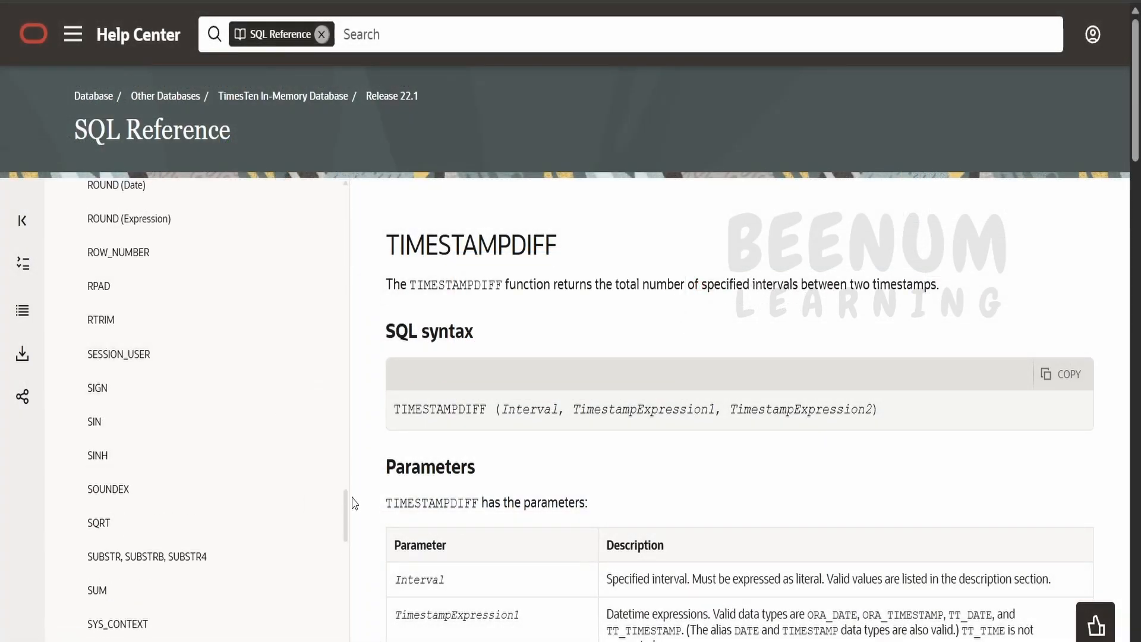
{"action": "left_click_drag", "start_coordinate": [346, 508], "coordinate": [361, 203]}
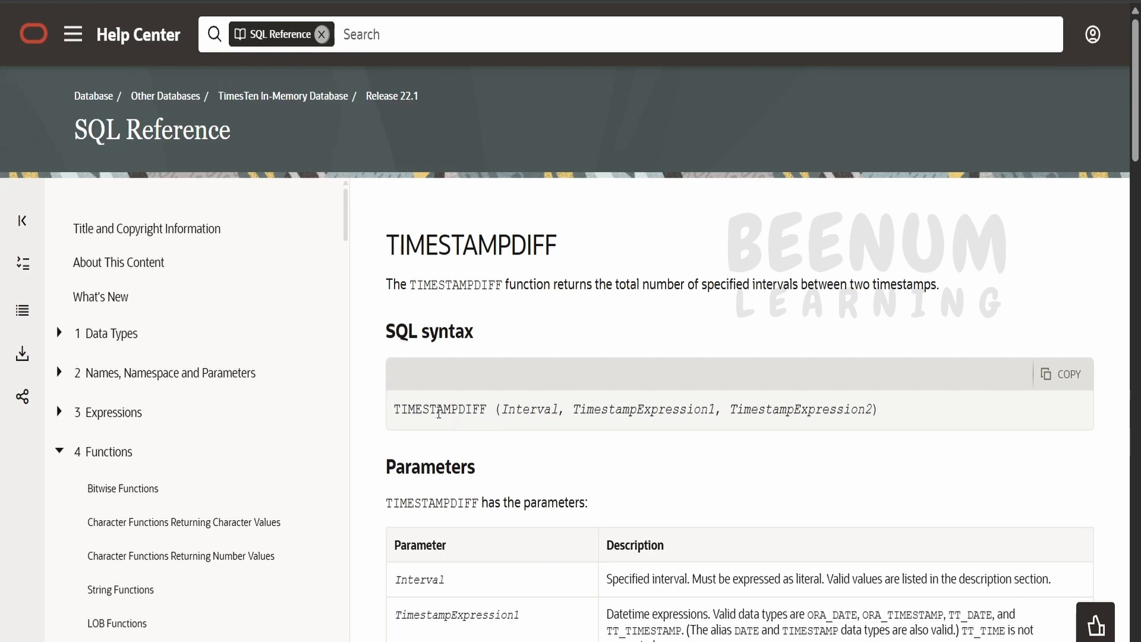
{"action": "scroll", "coordinate": [440, 321], "scroll_direction": "down", "scroll_amount": 2}
{"action": "left_click_drag", "start_coordinate": [919, 331], "coordinate": [514, 321]}
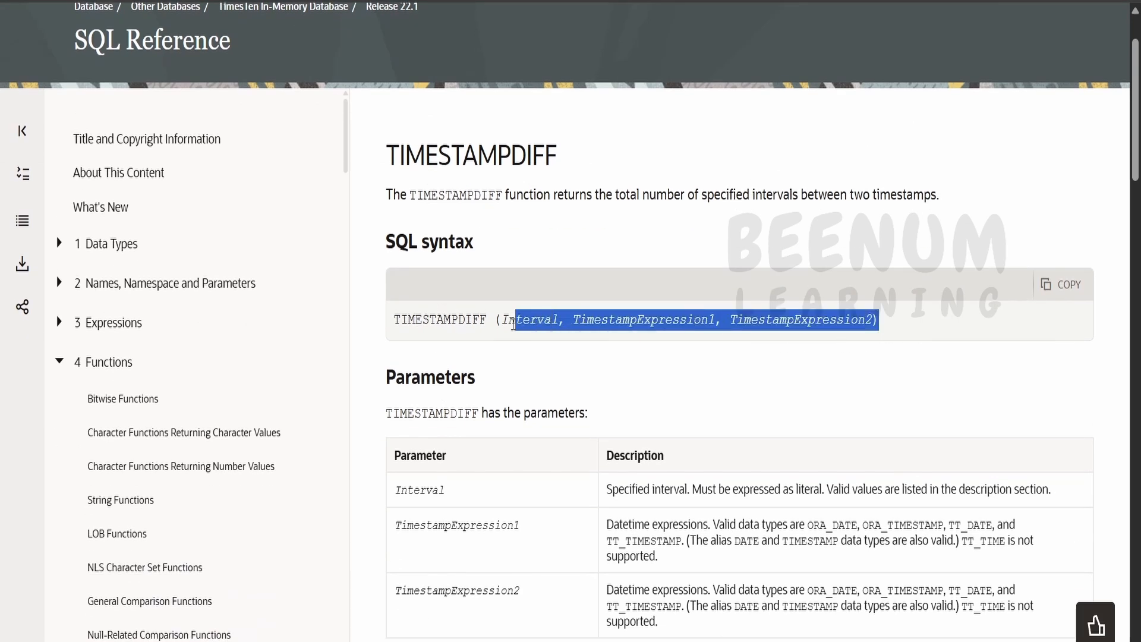
{"action": "left_click", "coordinate": [1062, 284]}
{"action": "key", "text": "alt+Tab"}
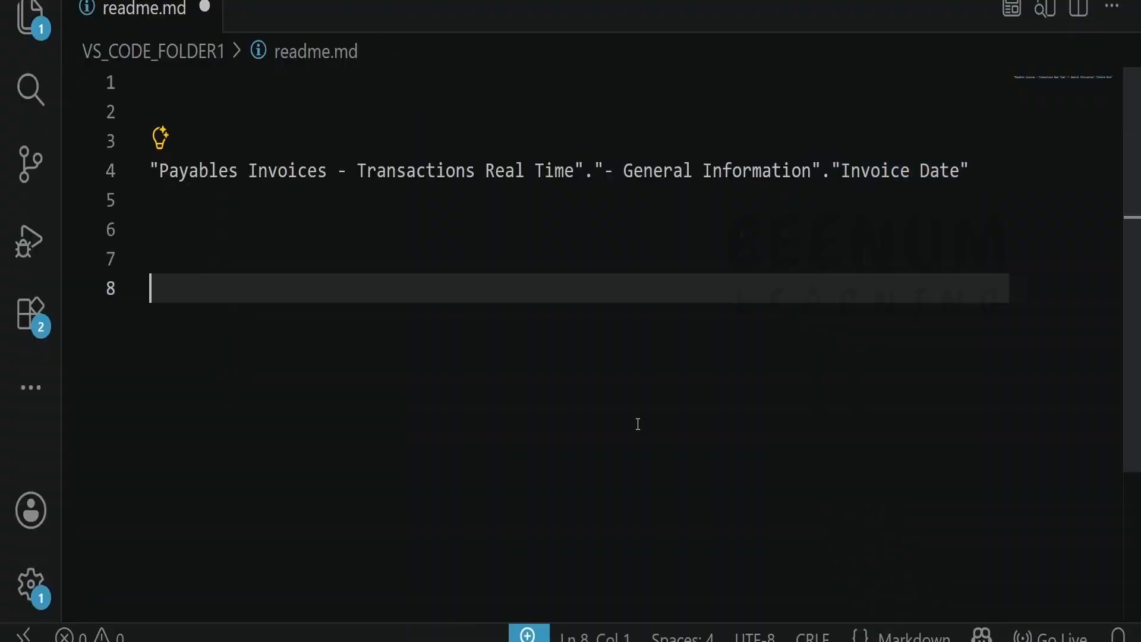
- Paste the copied TIMESTAMPDIFF syntax on line 8 of readme.md with blank lines below it, and highlight its arguments in turn
{"action": "key", "text": "ctrl+v"}
{"action": "key", "text": "Return"}
{"action": "key", "text": "Return"}
{"action": "key", "text": "Return"}
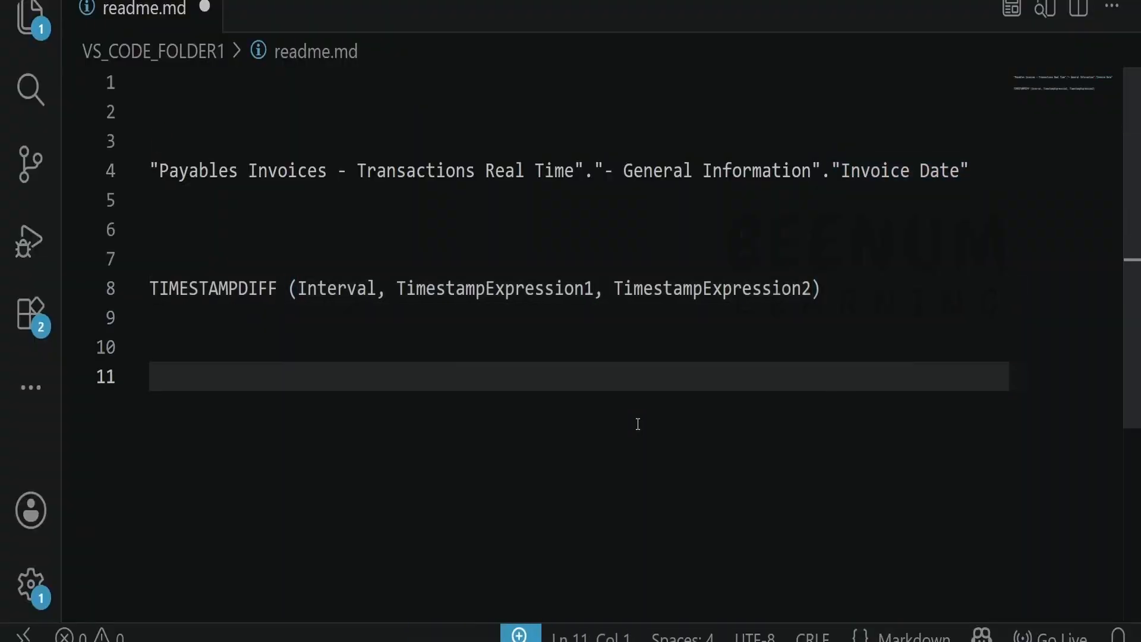
{"action": "double_click", "coordinate": [329, 289]}
{"action": "double_click", "coordinate": [493, 290]}
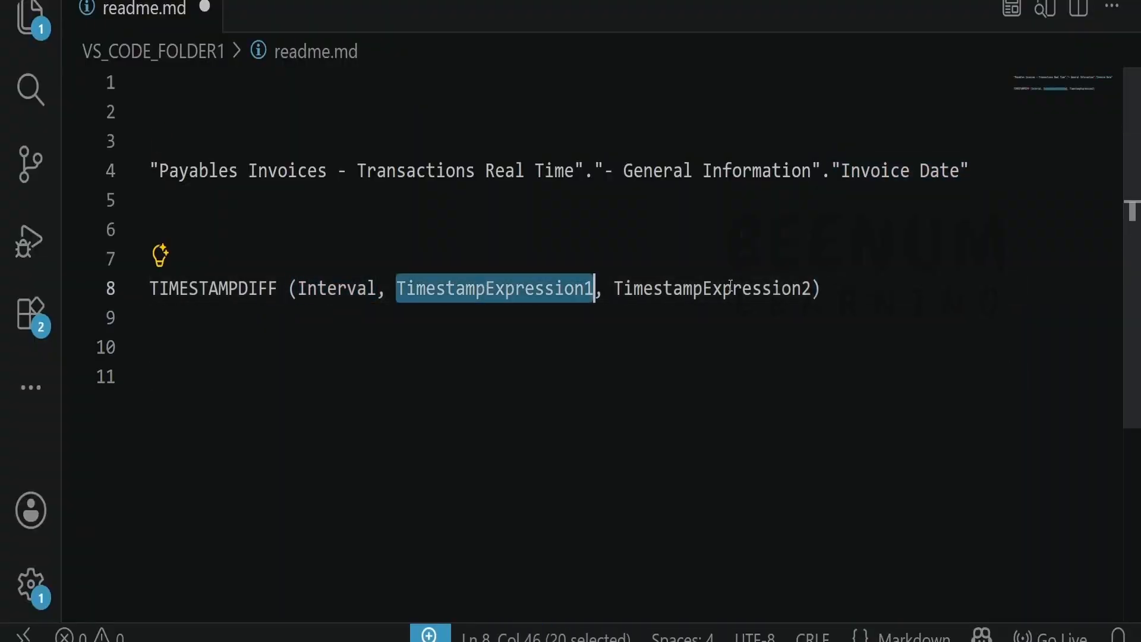
{"action": "double_click", "coordinate": [730, 288]}
- Replace the Interval placeholder on line 8 of readme.md with SQL_TSI_DAY, copied from the valid interval values on Oracle's TIMESTAMPDIFF page
{"action": "double_click", "coordinate": [337, 290]}
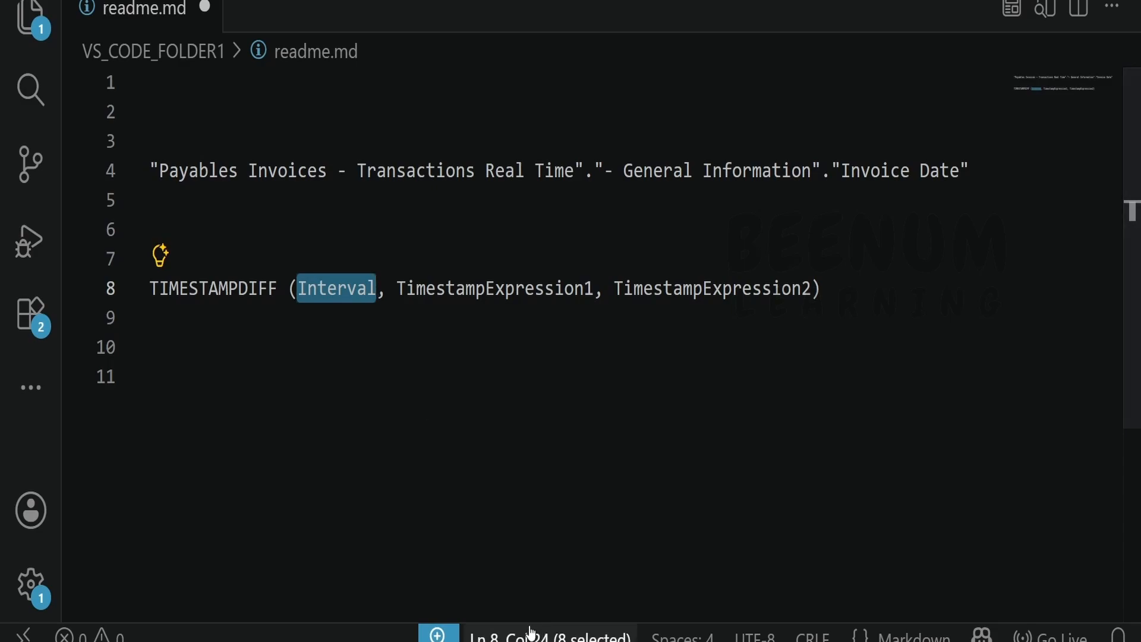
{"action": "key", "text": "alt+Tab"}
{"action": "scroll", "coordinate": [484, 466], "scroll_direction": "down", "scroll_amount": 3}
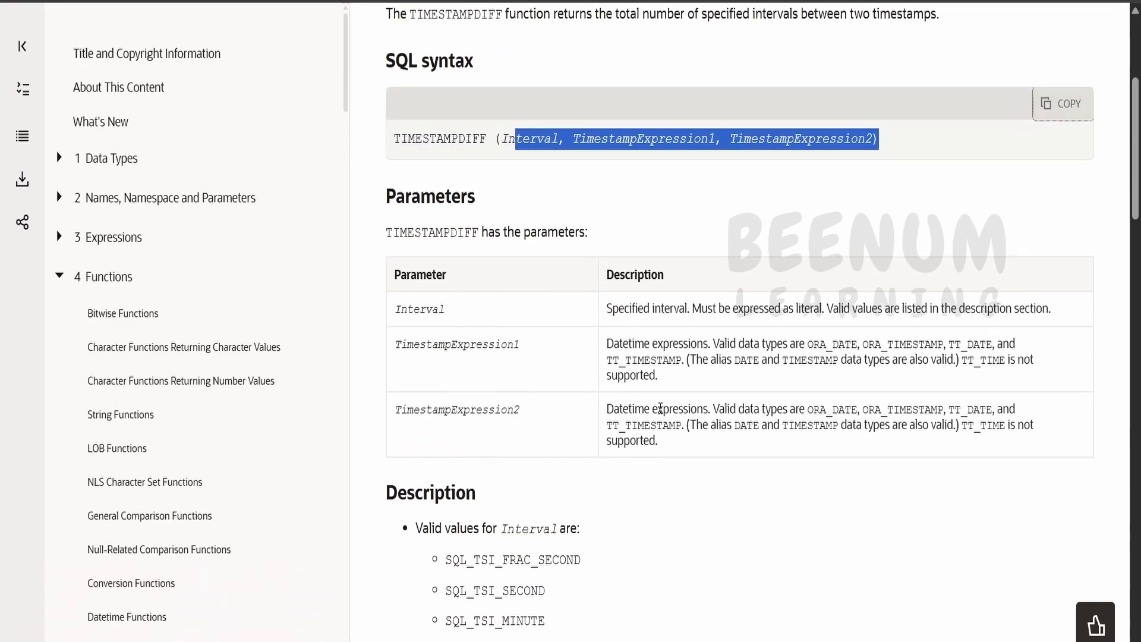
{"action": "scroll", "coordinate": [660, 409], "scroll_direction": "down", "scroll_amount": 3}
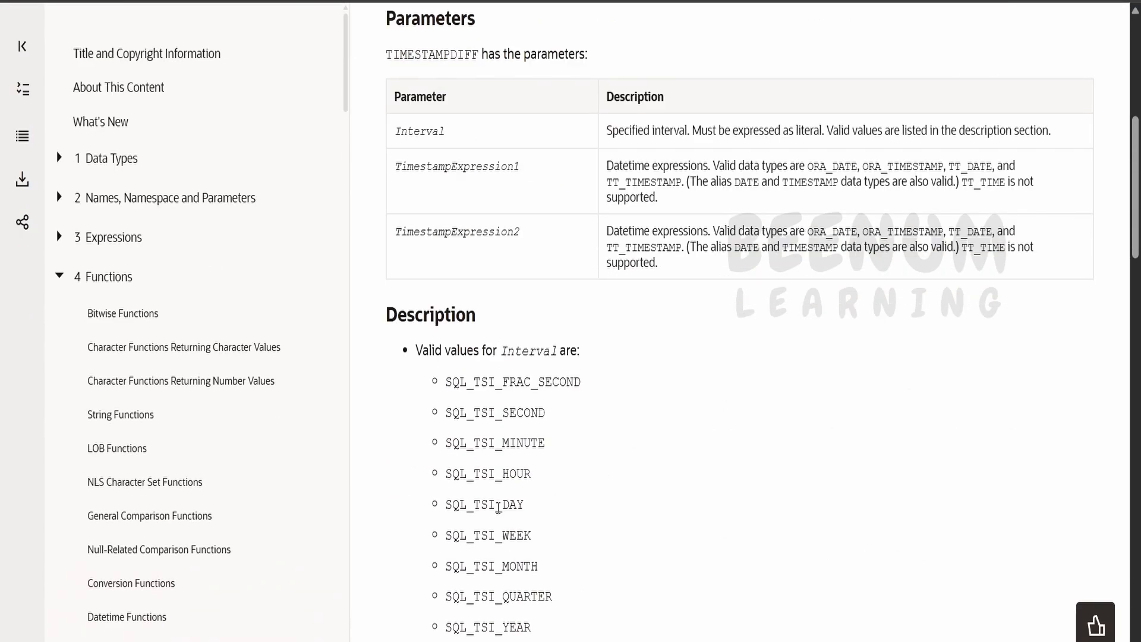
{"action": "double_click", "coordinate": [498, 505]}
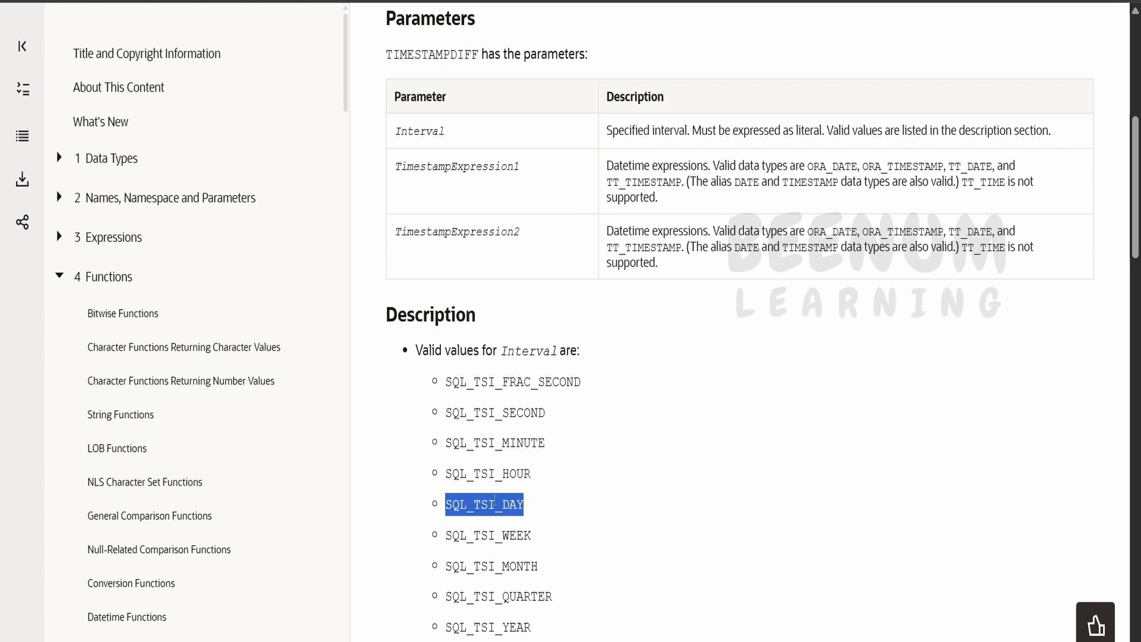
{"action": "double_click", "coordinate": [510, 475]}
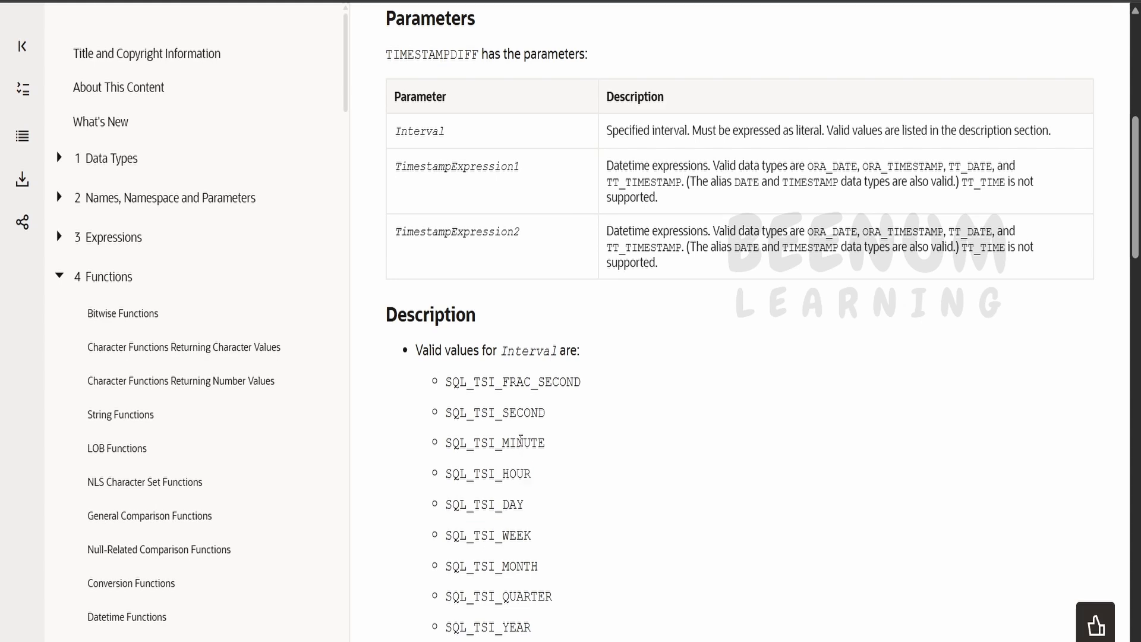
{"action": "double_click", "coordinate": [521, 442]}
{"action": "scroll", "coordinate": [469, 549], "scroll_direction": "down", "scroll_amount": 3}
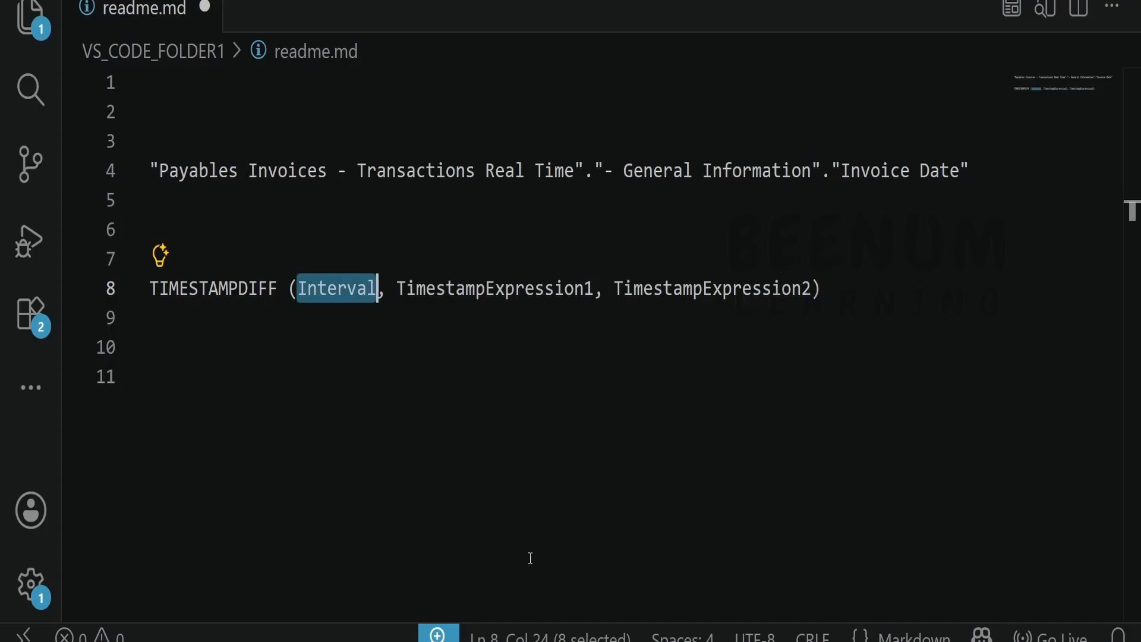
{"action": "key", "text": "Delete"}
{"action": "key", "text": "ctrl+v"}
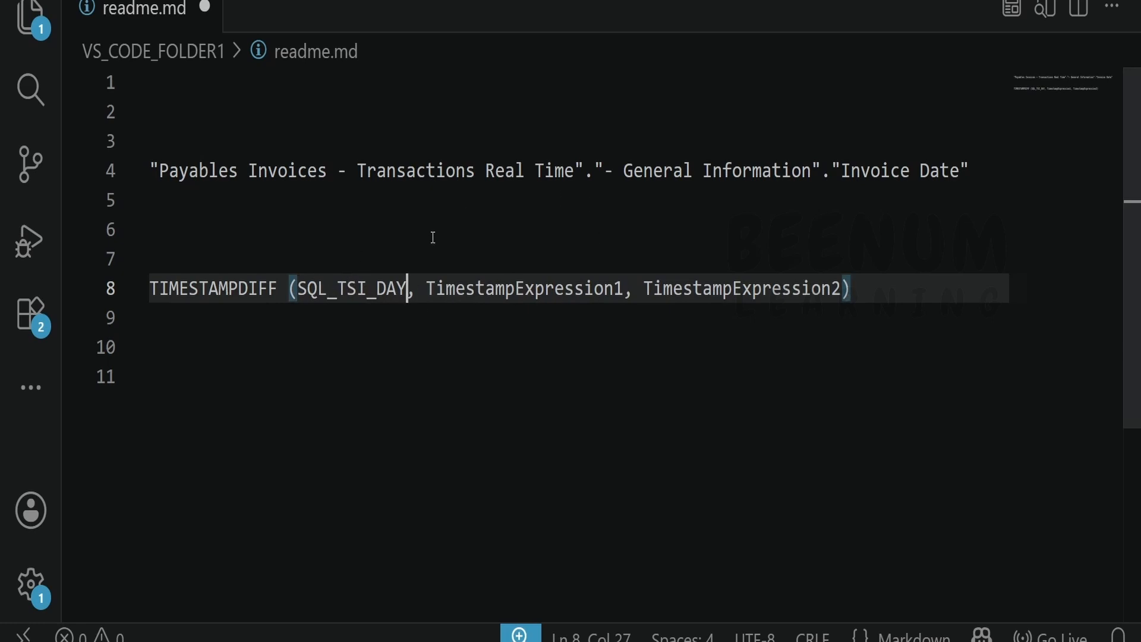
- Replace TimestampExpression1 in the TIMESTAMPDIFF formula with the "Invoice Date" column formula from line 4
{"action": "double_click", "coordinate": [547, 291]}
{"action": "key", "text": "Delete"}
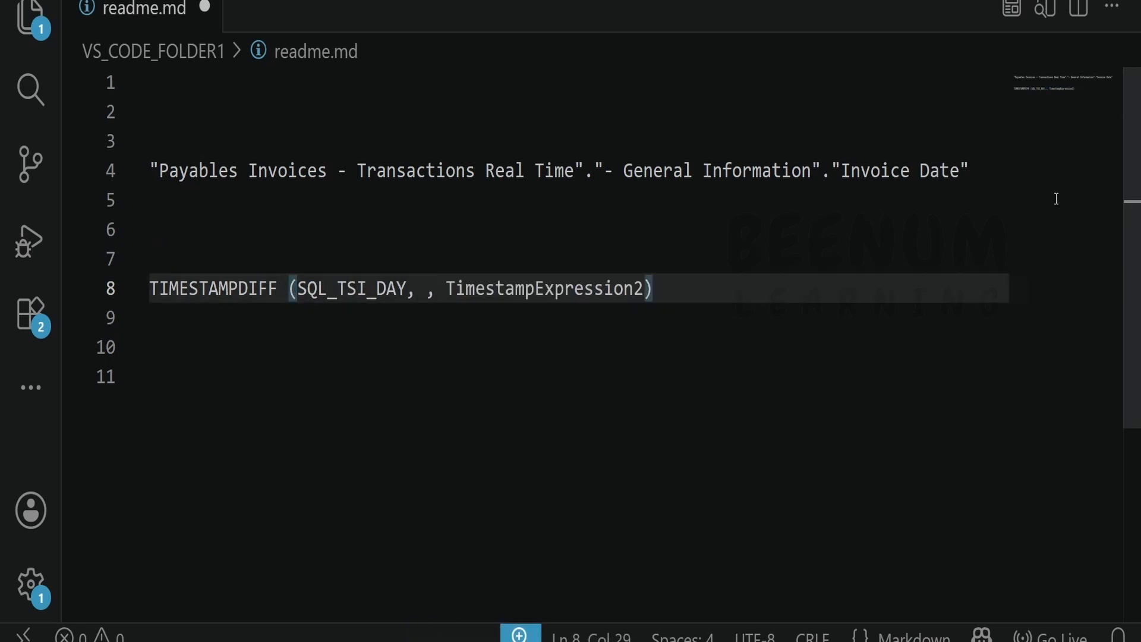
{"action": "left_click_drag", "start_coordinate": [988, 161], "coordinate": [119, 165]}
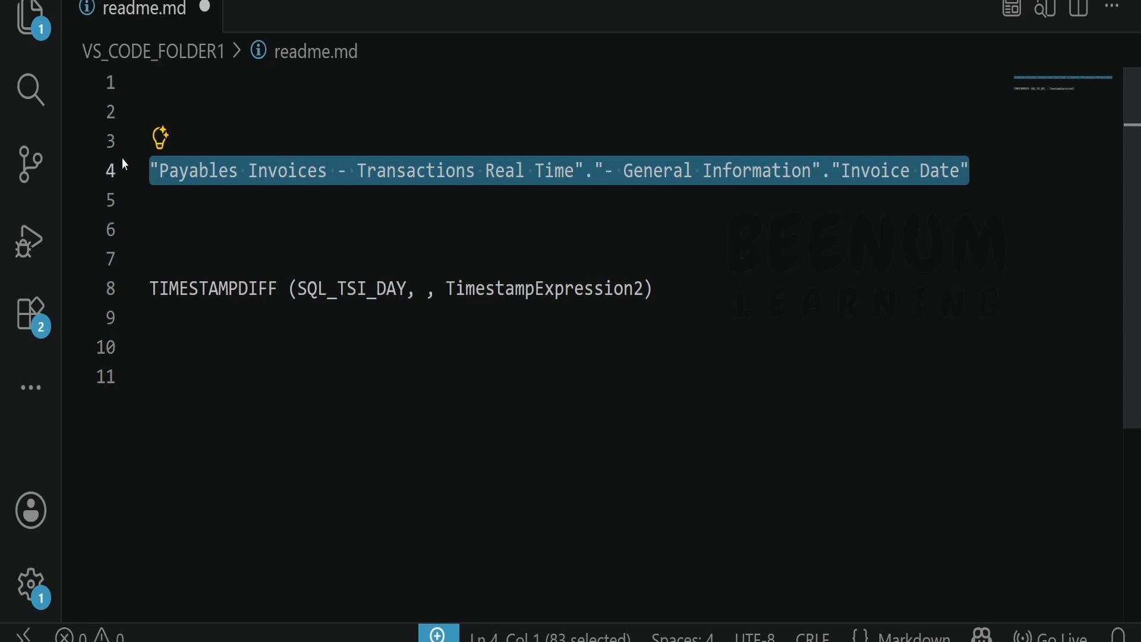
{"action": "left_click", "coordinate": [427, 291]}
{"action": "key", "text": "ctrl+v"}
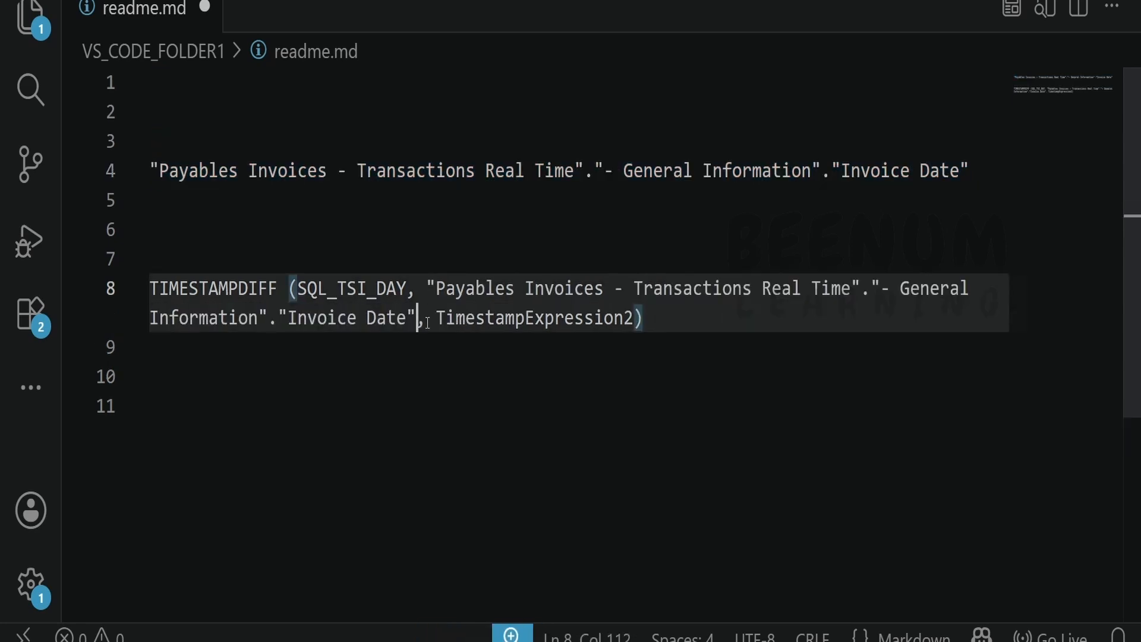
- Replace TimestampExpression2 with CURRENT_DATE and copy the complete TIMESTAMPDIFF formula
{"action": "double_click", "coordinate": [522, 321]}
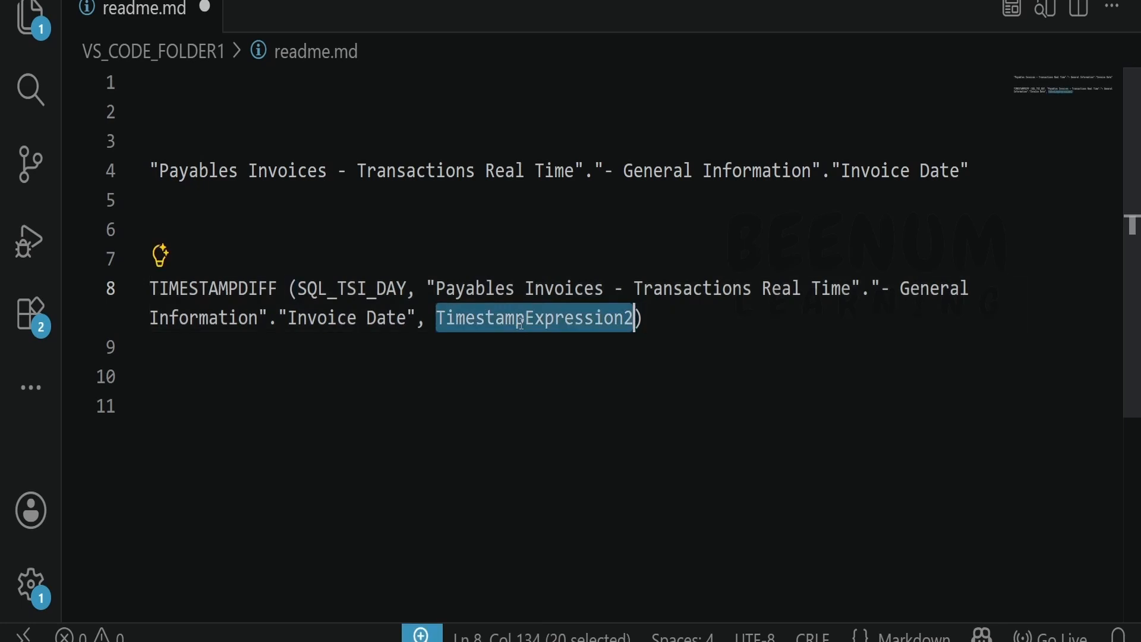
{"action": "key", "text": "BackSpace"}
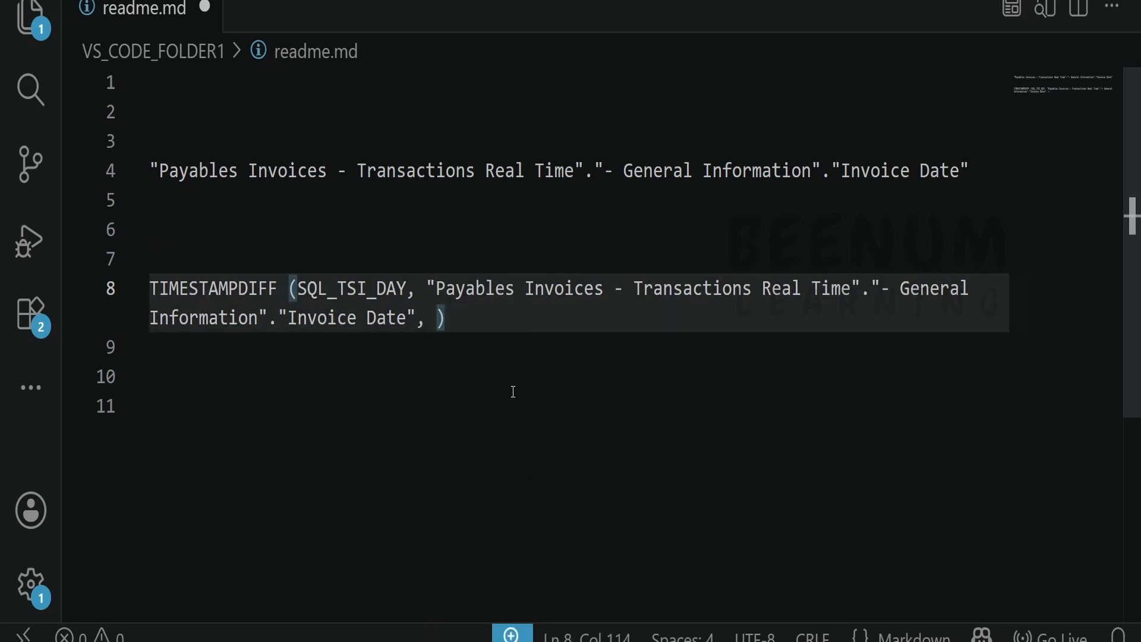
{"action": "type", "text": "CURRENT_"}
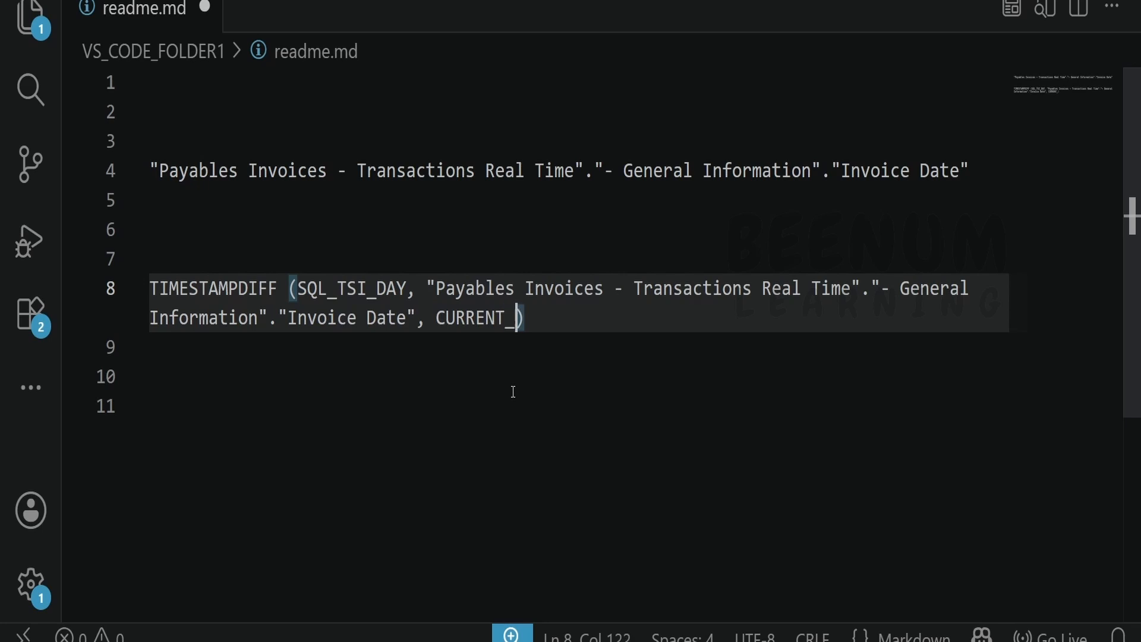
{"action": "type", "text": "DATE"}
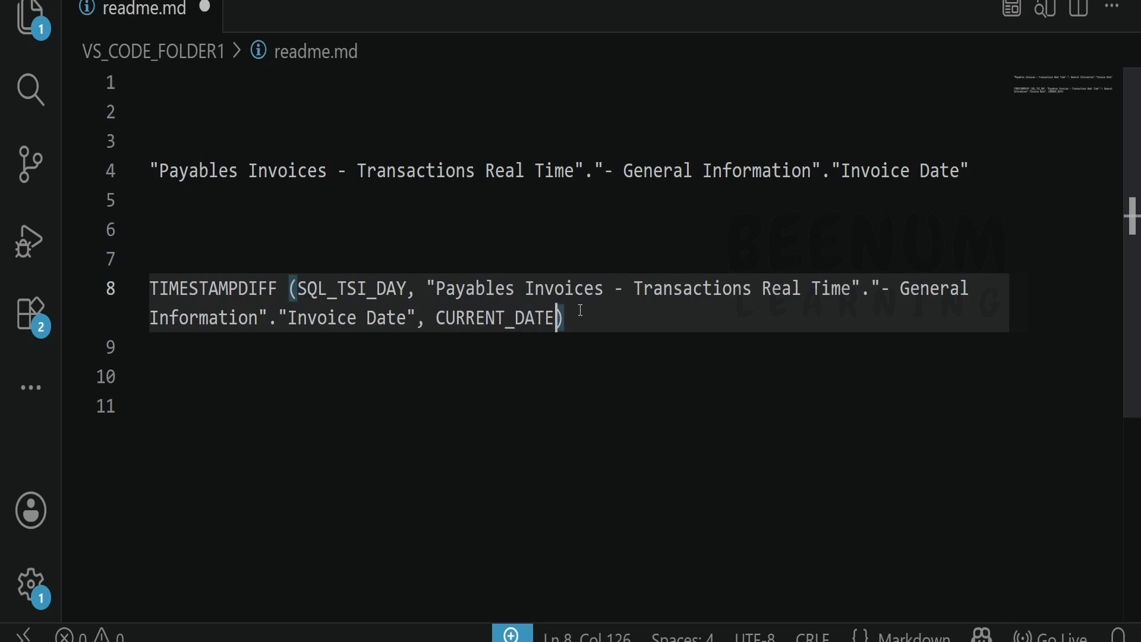
{"action": "left_click_drag", "start_coordinate": [580, 310], "coordinate": [152, 255]}
{"action": "left_click", "coordinate": [469, 353]}
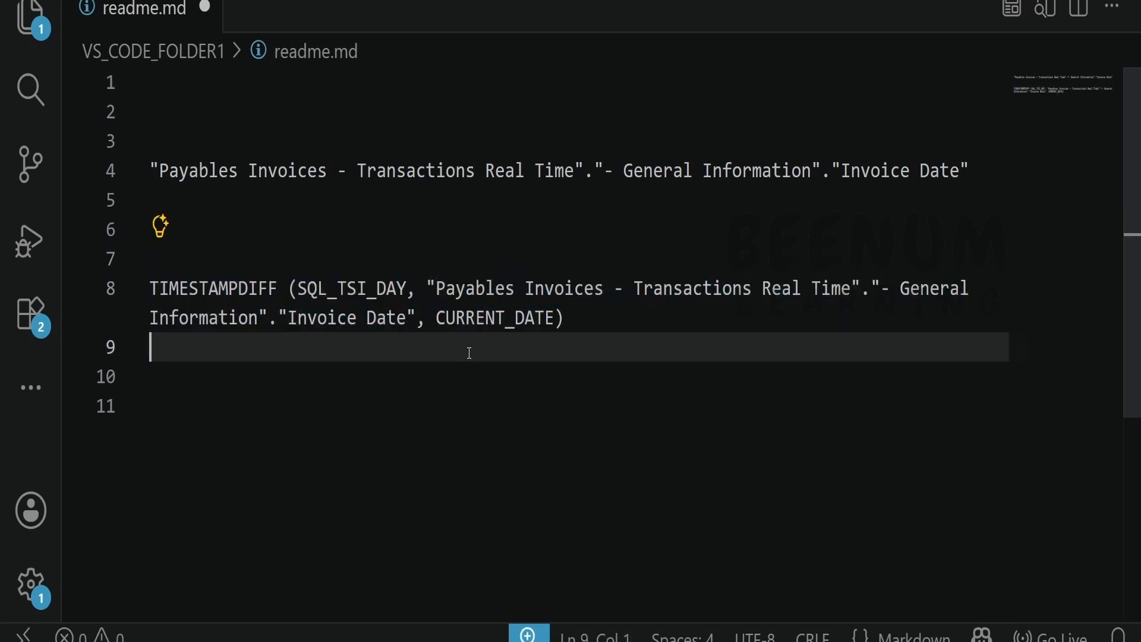
{"action": "left_click_drag", "start_coordinate": [598, 319], "coordinate": [150, 288]}
{"action": "key", "text": "ctrl+c"}
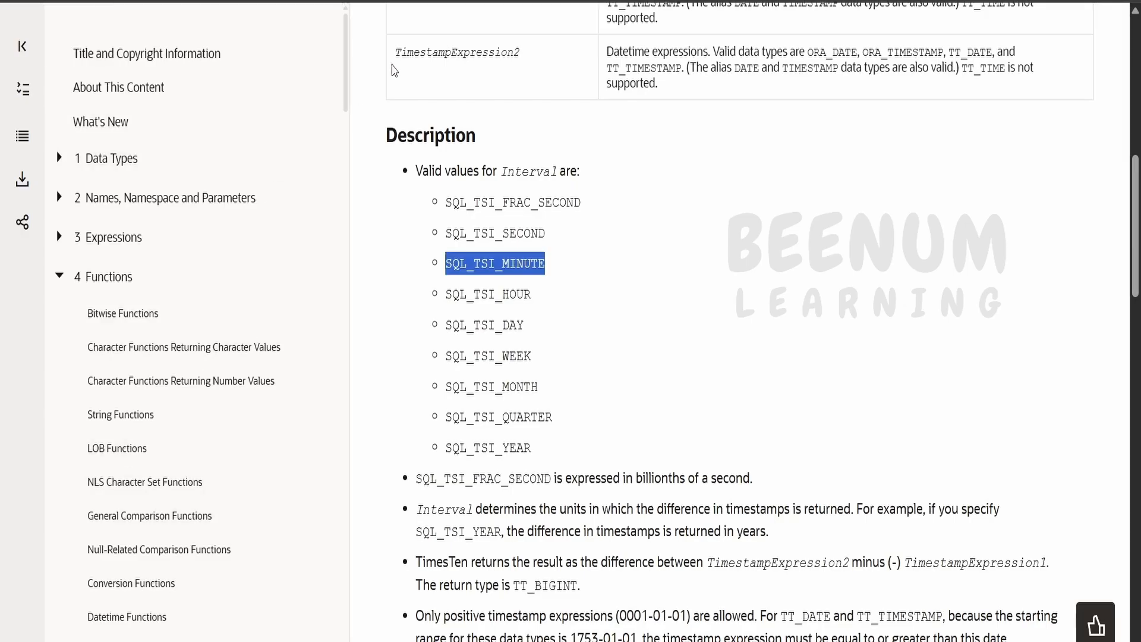
- Switch to Oracle's SQL Reference and look through the TIMESTAMPDIFF description, its examples and the list of other functions
{"action": "scroll", "coordinate": [394, 73], "scroll_direction": "up", "scroll_amount": 3}
{"action": "scroll", "coordinate": [393, 74], "scroll_direction": "up", "scroll_amount": 7}
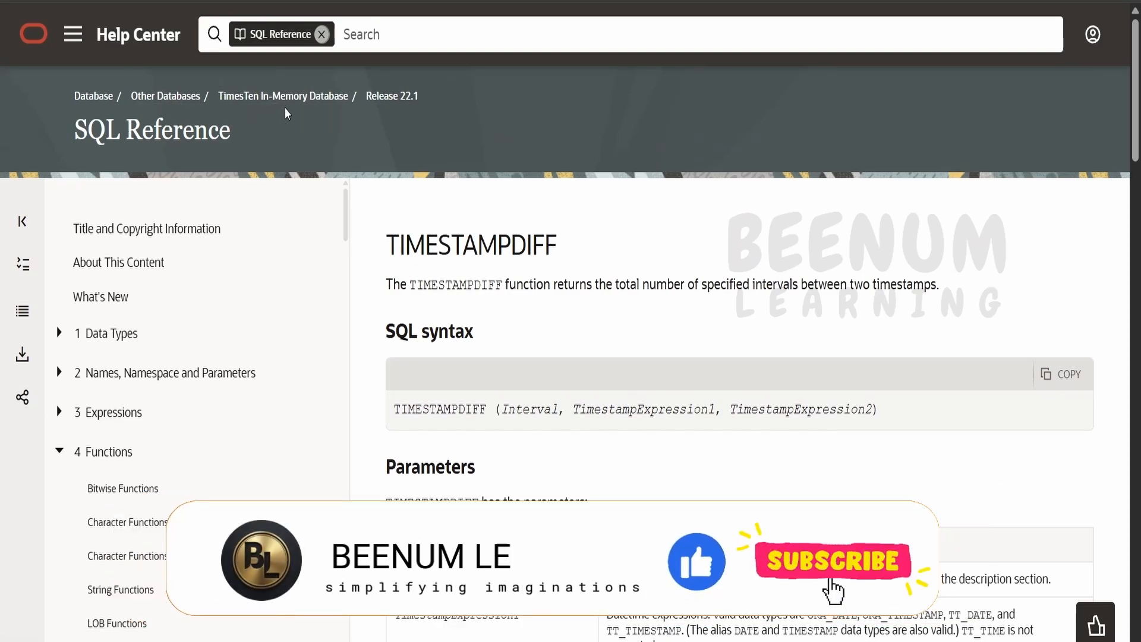
{"action": "scroll", "coordinate": [242, 344], "scroll_direction": "down", "scroll_amount": 7}
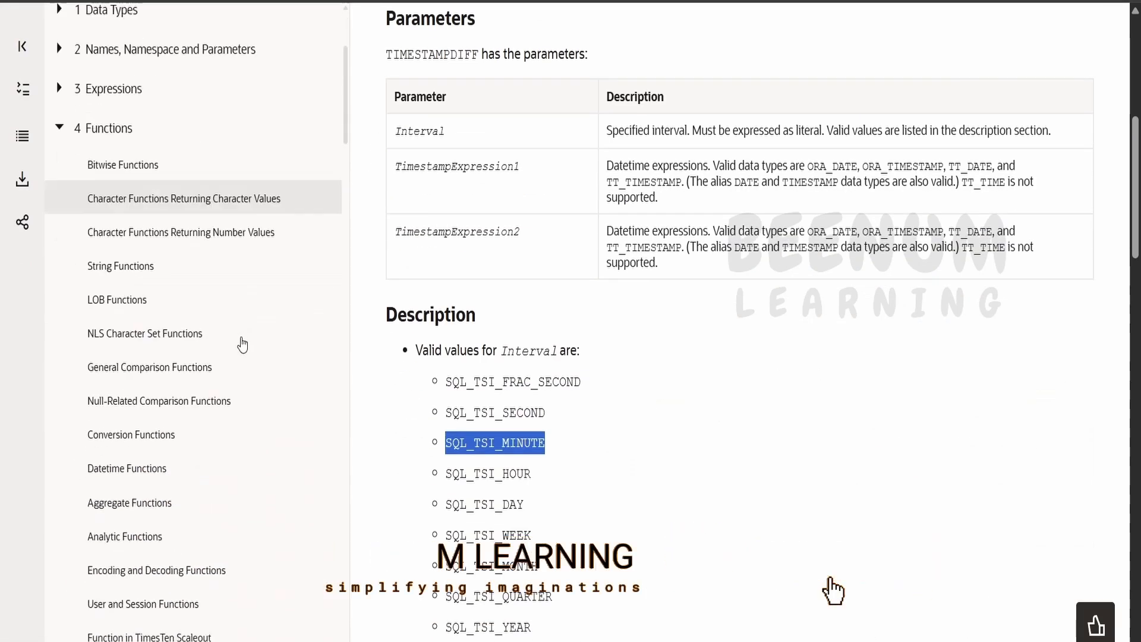
{"action": "scroll", "coordinate": [243, 345], "scroll_direction": "down", "scroll_amount": 15}
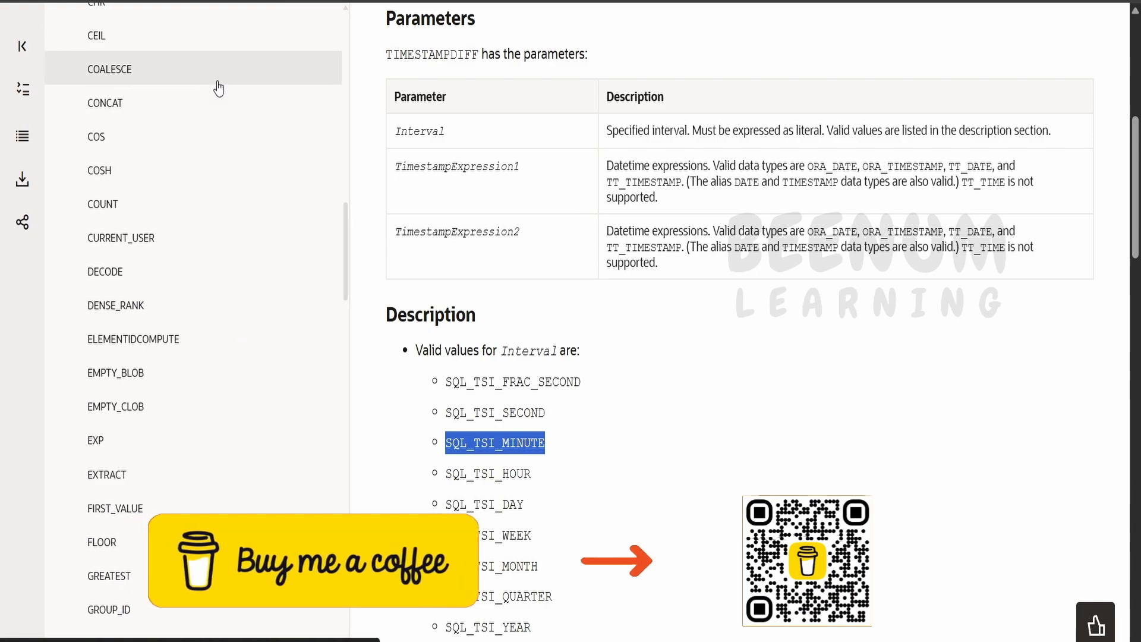
{"action": "scroll", "coordinate": [219, 88], "scroll_direction": "down", "scroll_amount": 10}
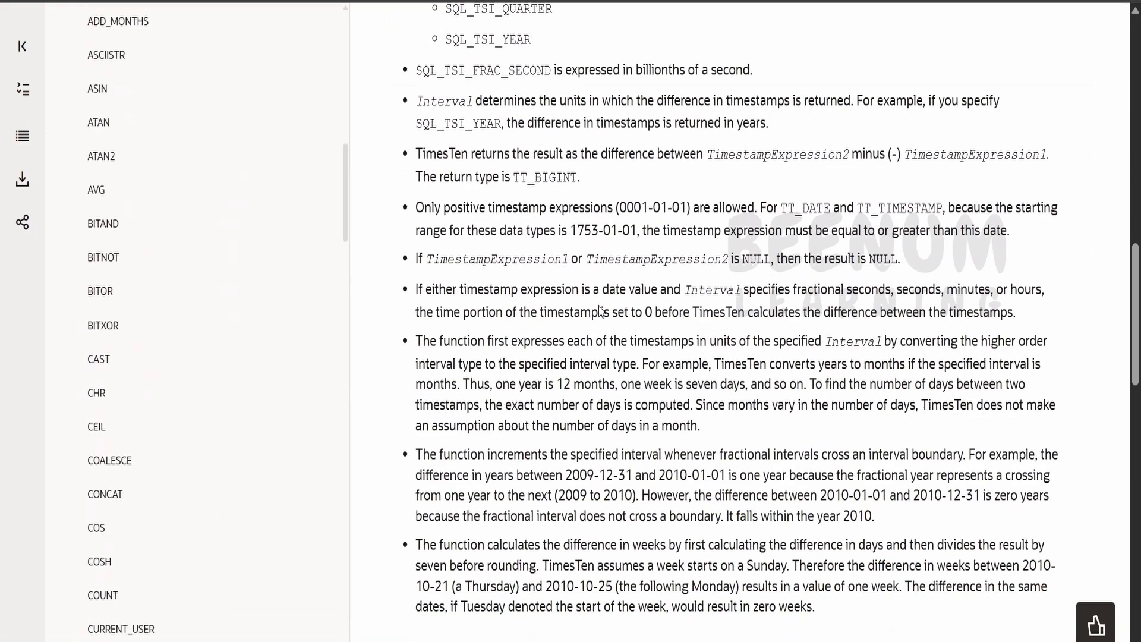
{"action": "scroll", "coordinate": [600, 309], "scroll_direction": "down", "scroll_amount": 8}
{"action": "scroll", "coordinate": [605, 205], "scroll_direction": "up", "scroll_amount": 6}
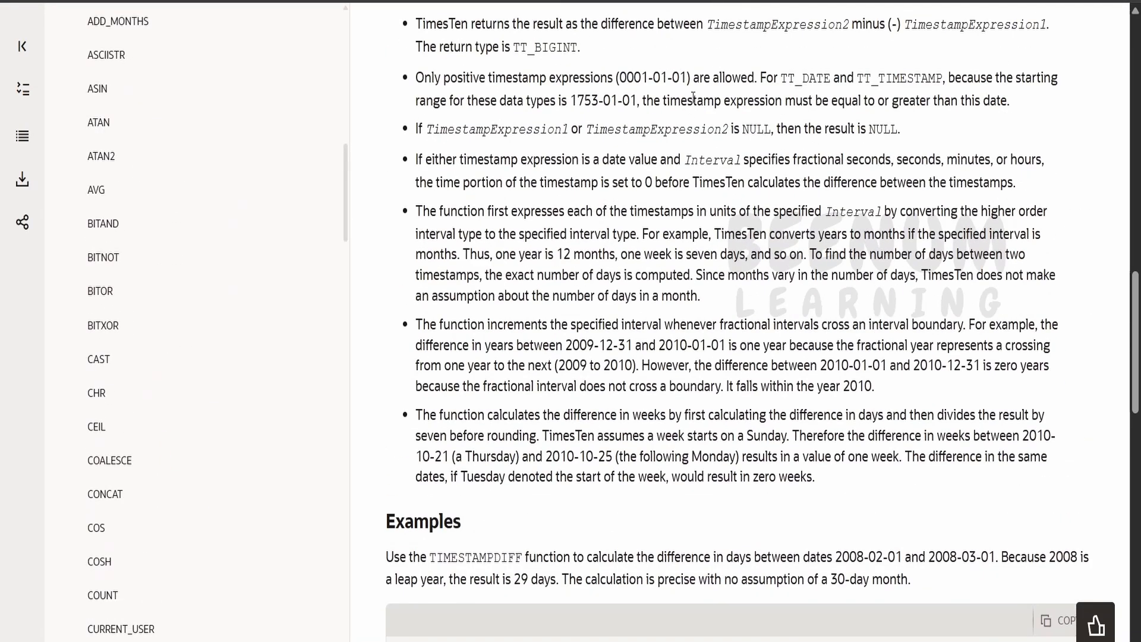
{"action": "scroll", "coordinate": [786, 170], "scroll_direction": "down", "scroll_amount": 15}
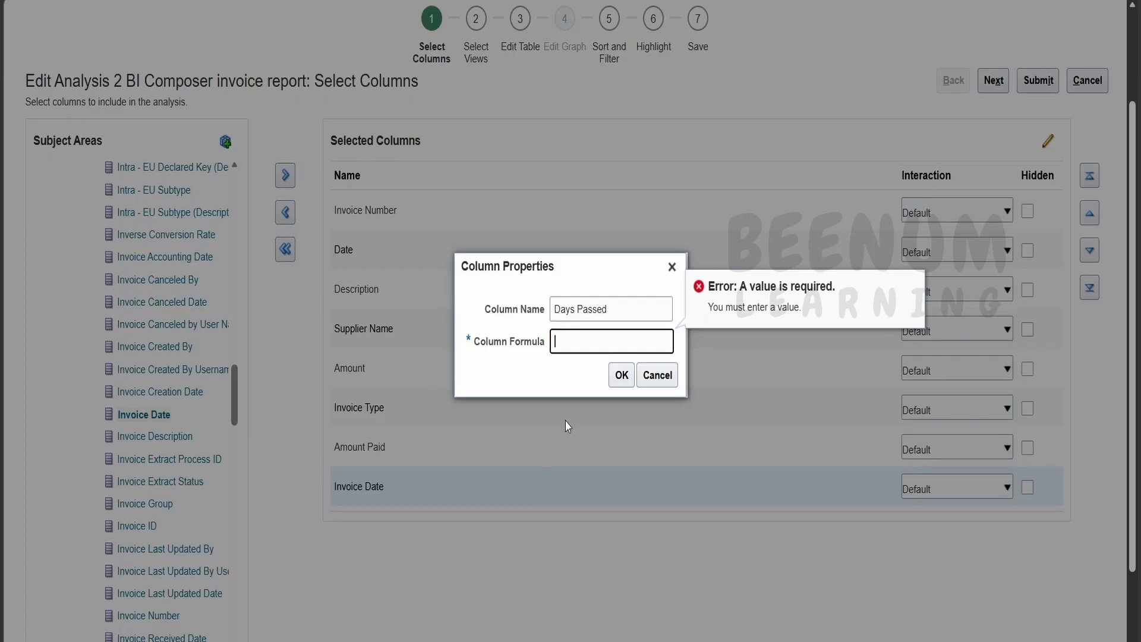
- In BI Composer, apply the copied TIMESTAMPDIFF formula to the Days Passed column and preview the report in the Select Views stage
{"action": "key", "text": "ctrl+v"}
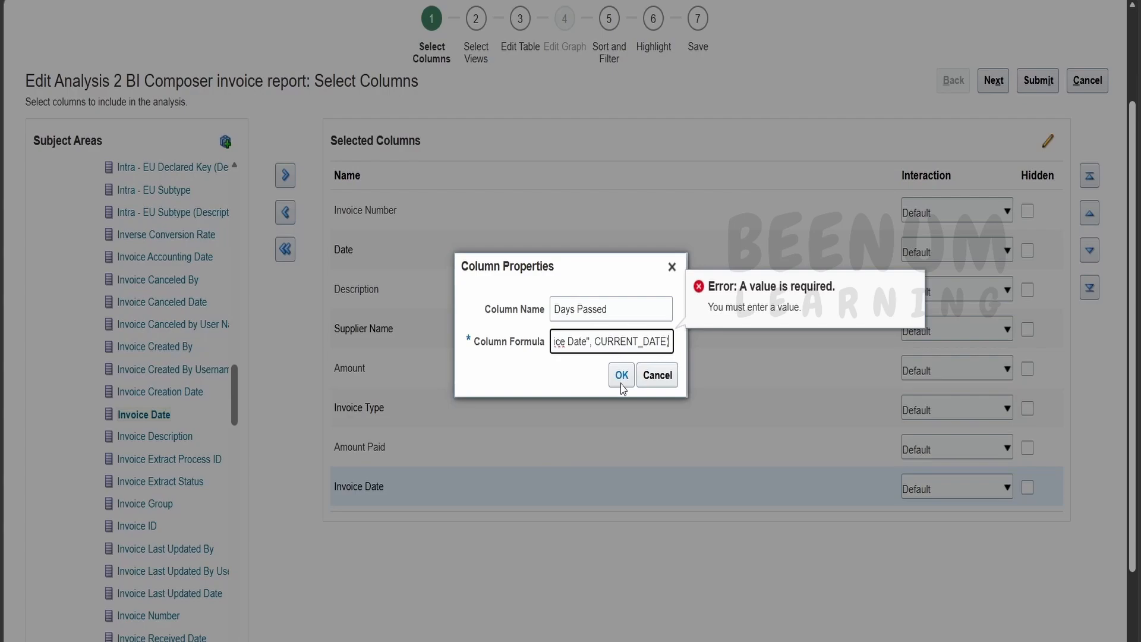
{"action": "left_click", "coordinate": [622, 375]}
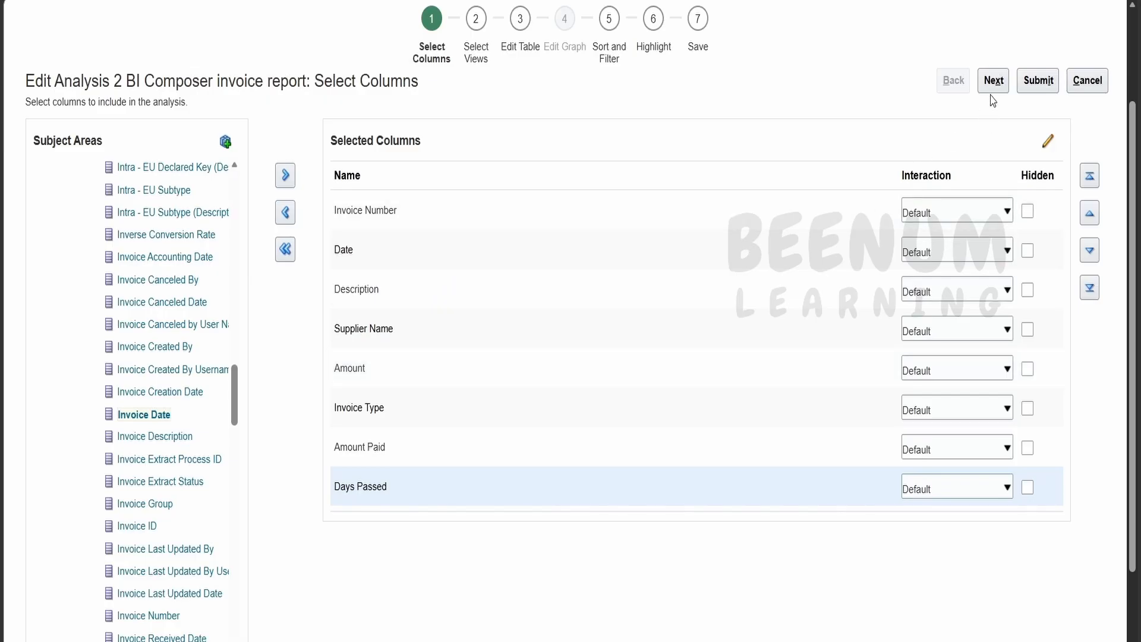
{"action": "left_click", "coordinate": [993, 82]}
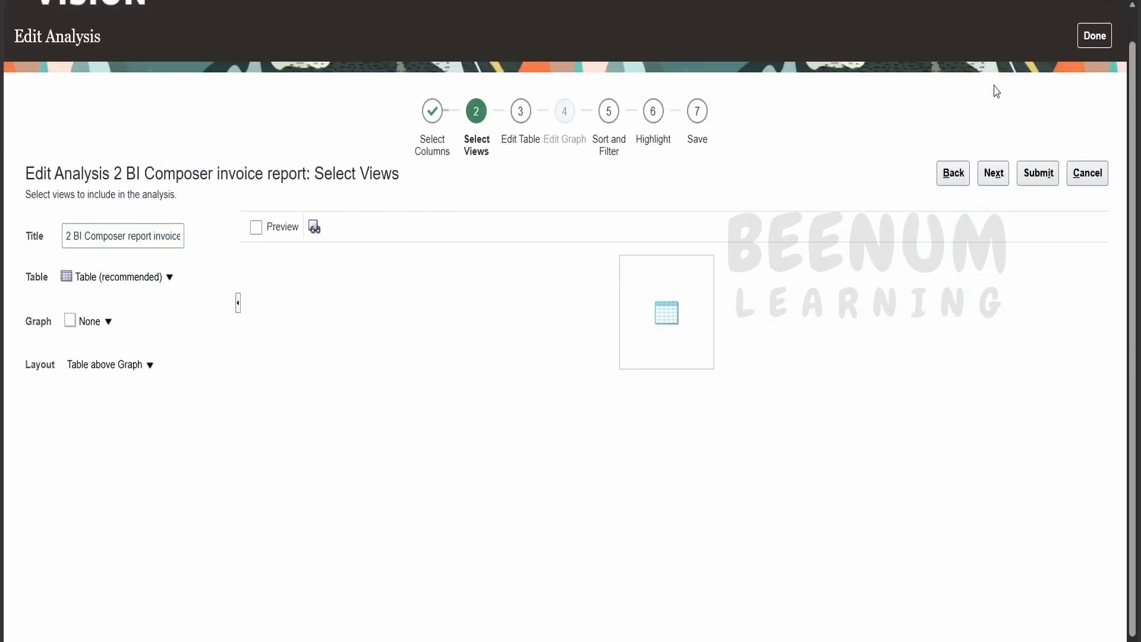
{"action": "left_click", "coordinate": [256, 227]}
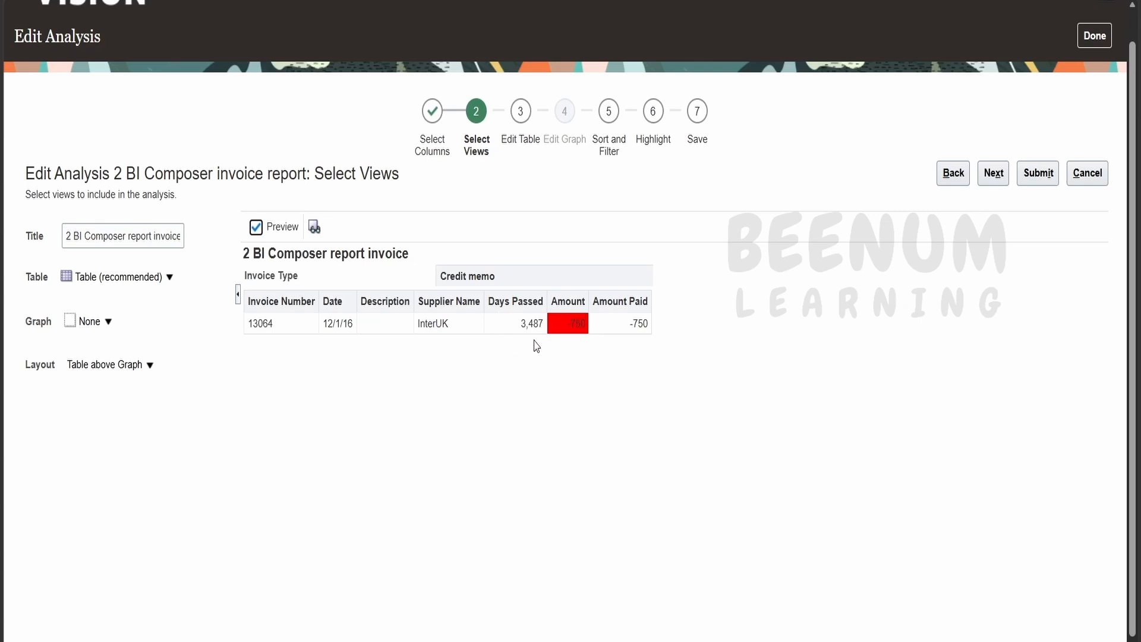
- Advance to the Sort and Filter stage and replace the Date sort with a descending sort on Days Passed
{"action": "left_click", "coordinate": [993, 177]}
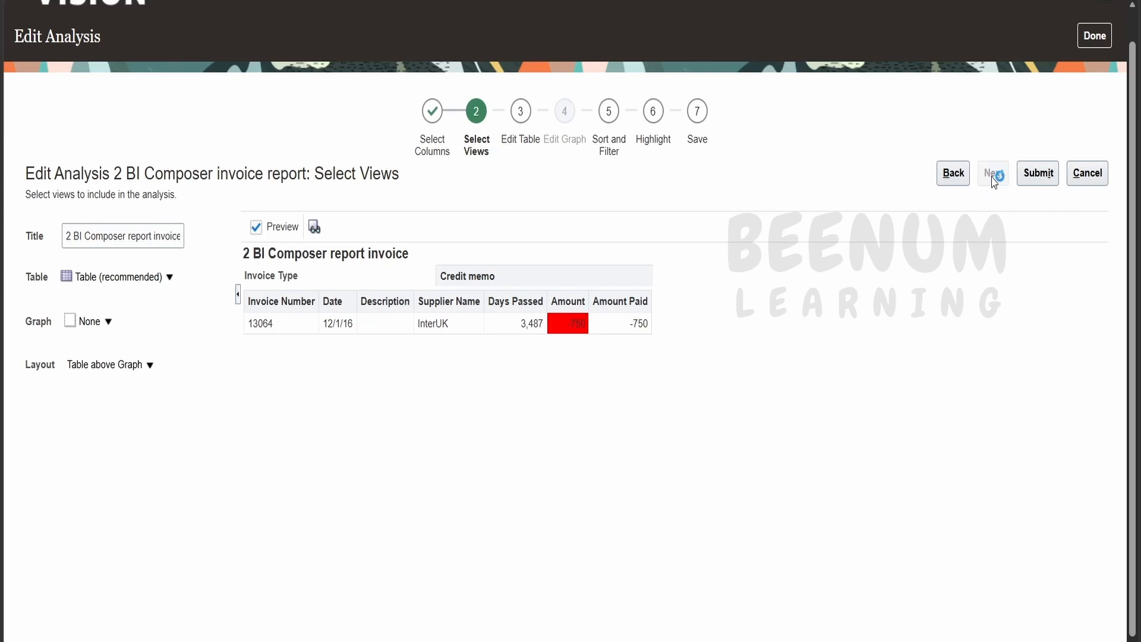
{"action": "scroll", "coordinate": [331, 407], "scroll_direction": "down", "scroll_amount": 2}
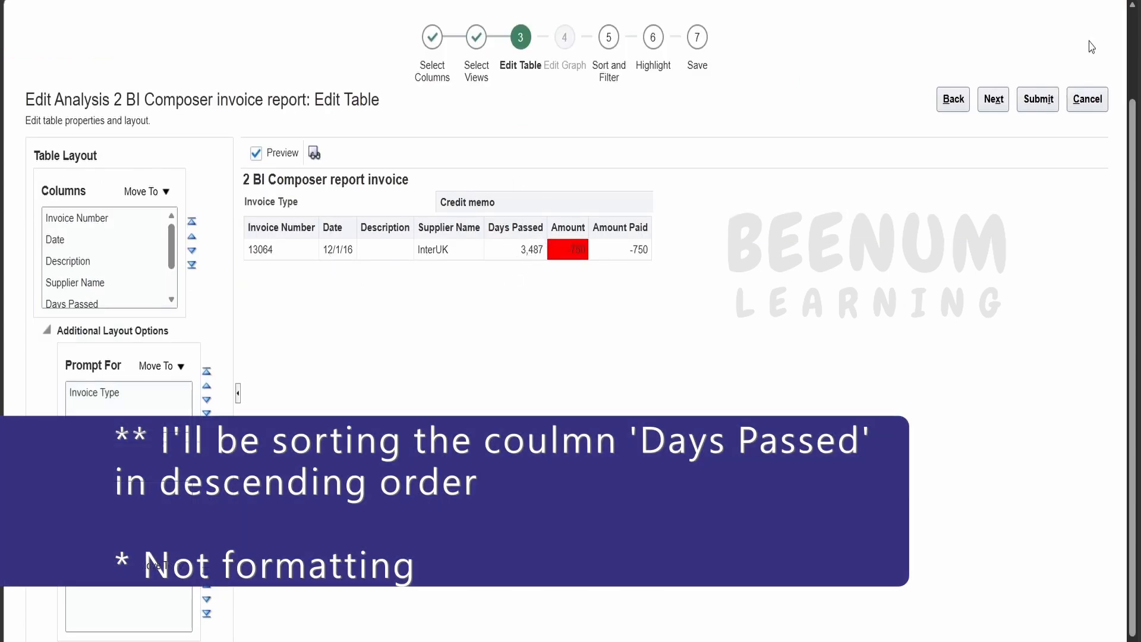
{"action": "left_click", "coordinate": [993, 100]}
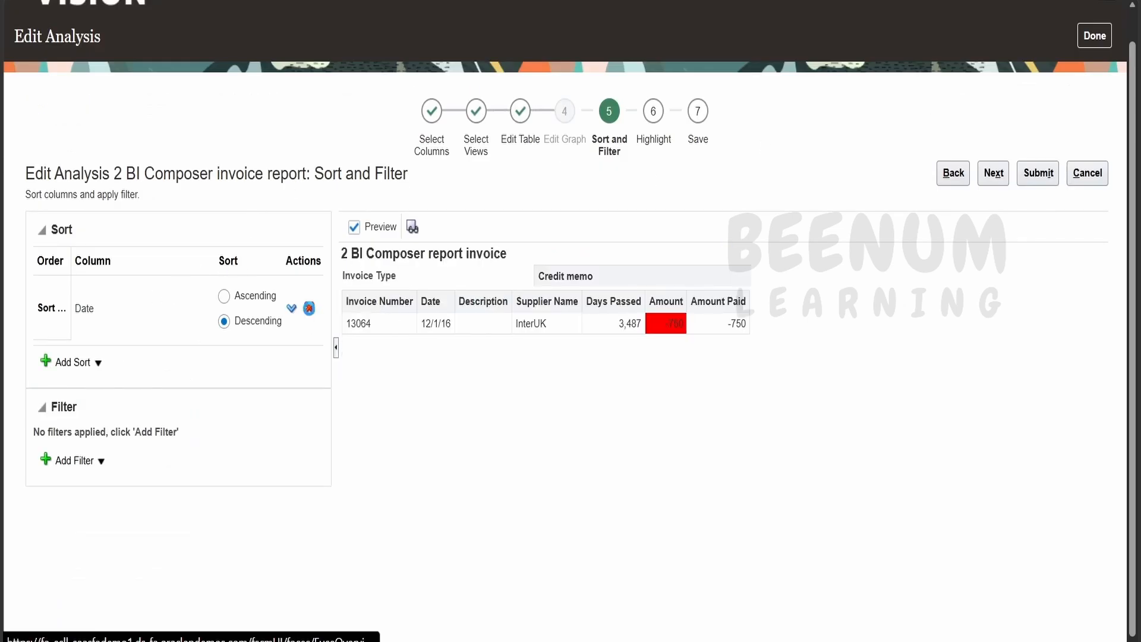
{"action": "left_click", "coordinate": [309, 308]}
{"action": "left_click", "coordinate": [78, 283]}
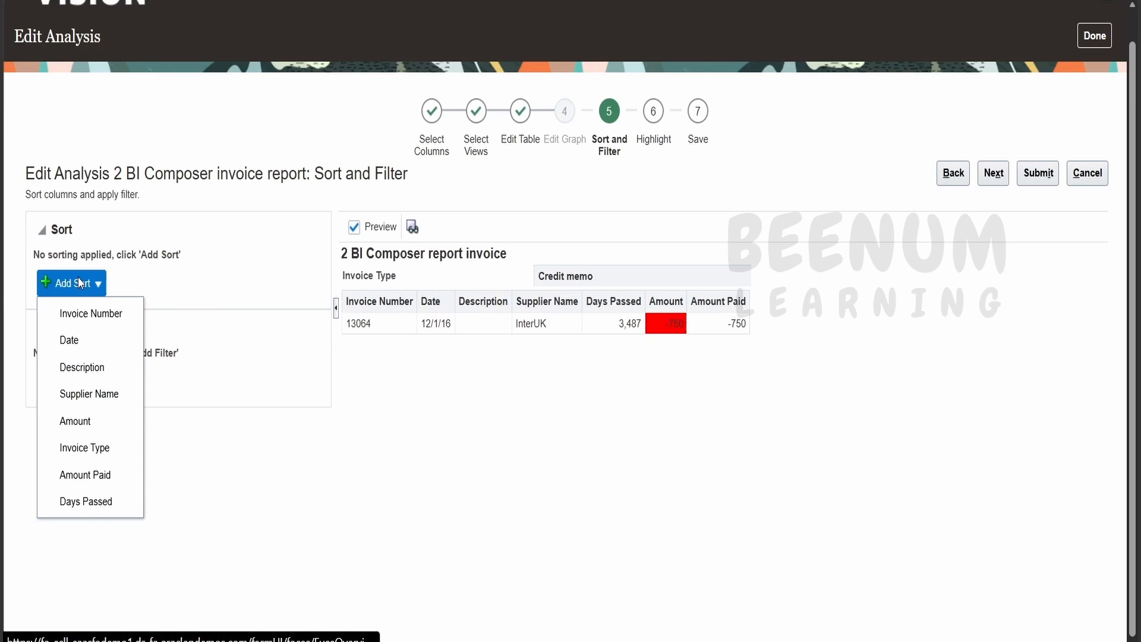
{"action": "left_click", "coordinate": [85, 502]}
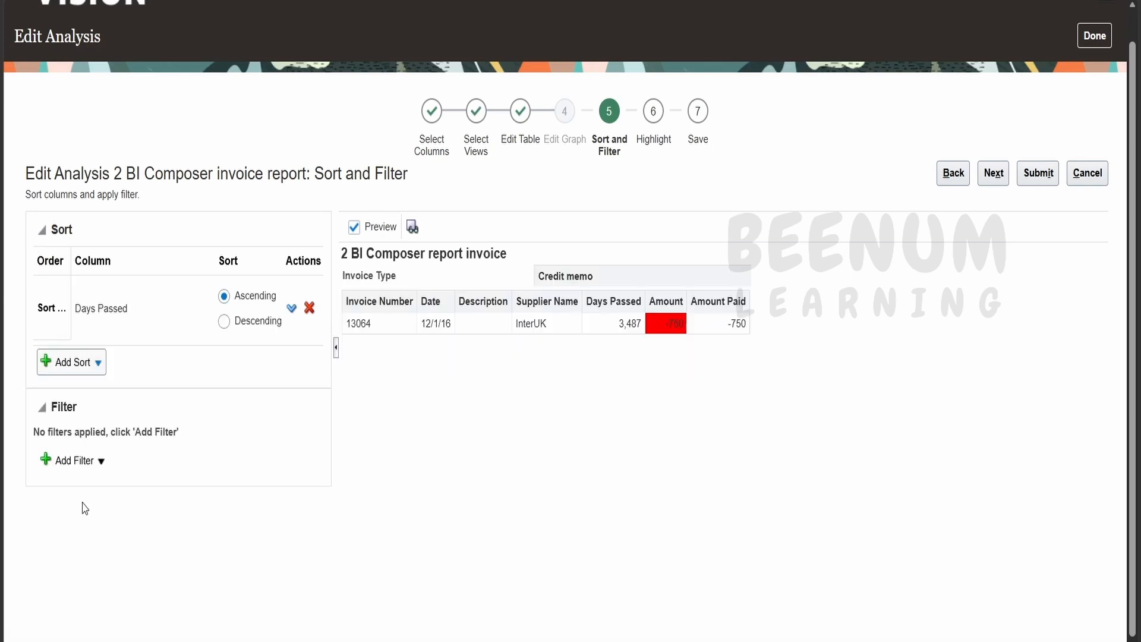
{"action": "left_click", "coordinate": [225, 321]}
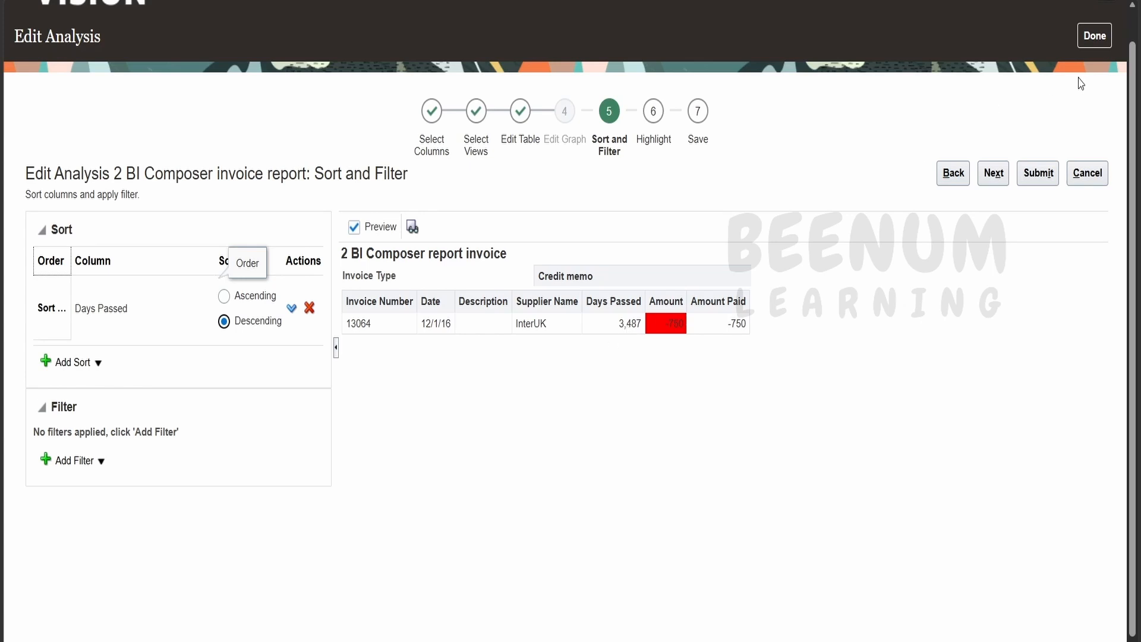
- Add a Supplier Name filter with the operator "is equal to" and the value DELL
{"action": "left_click", "coordinate": [67, 461]}
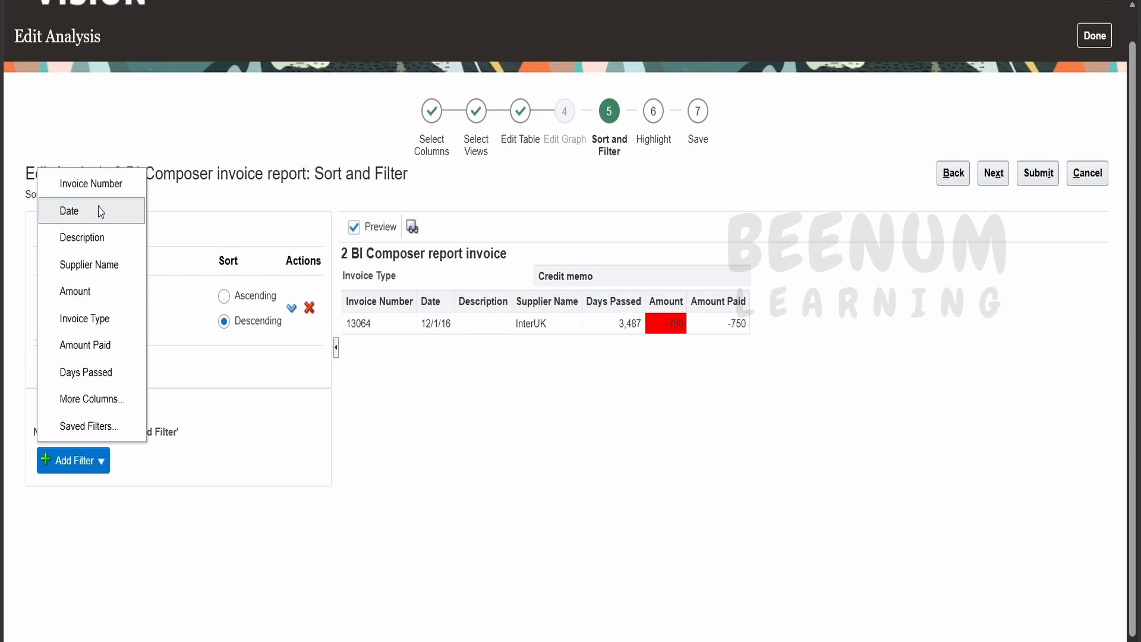
{"action": "left_click", "coordinate": [108, 265]}
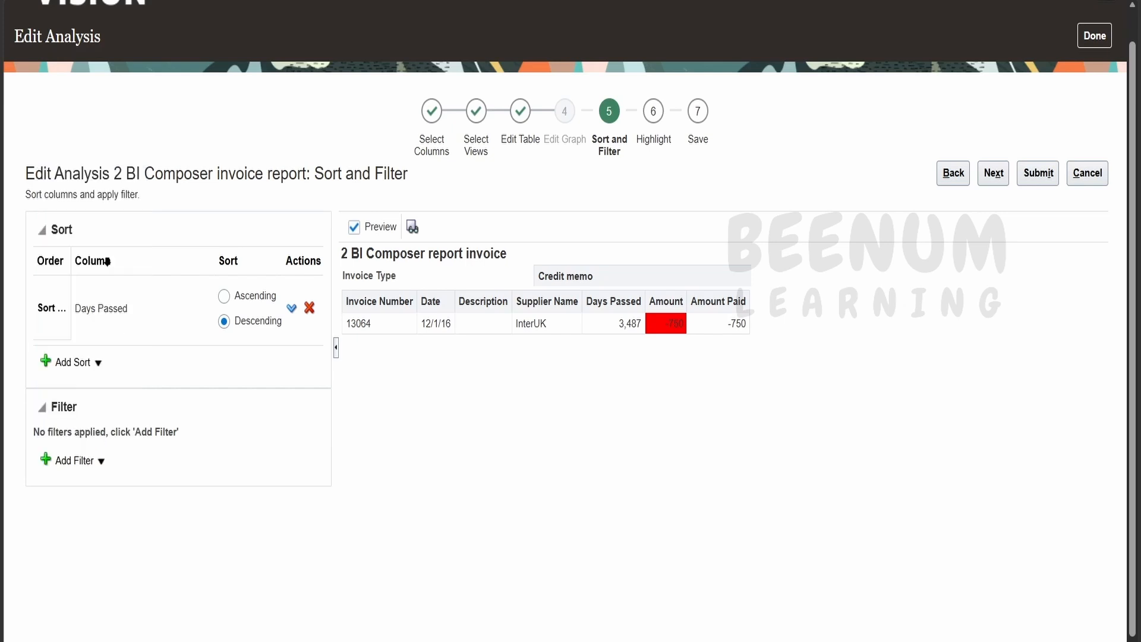
{"action": "left_click", "coordinate": [207, 542]}
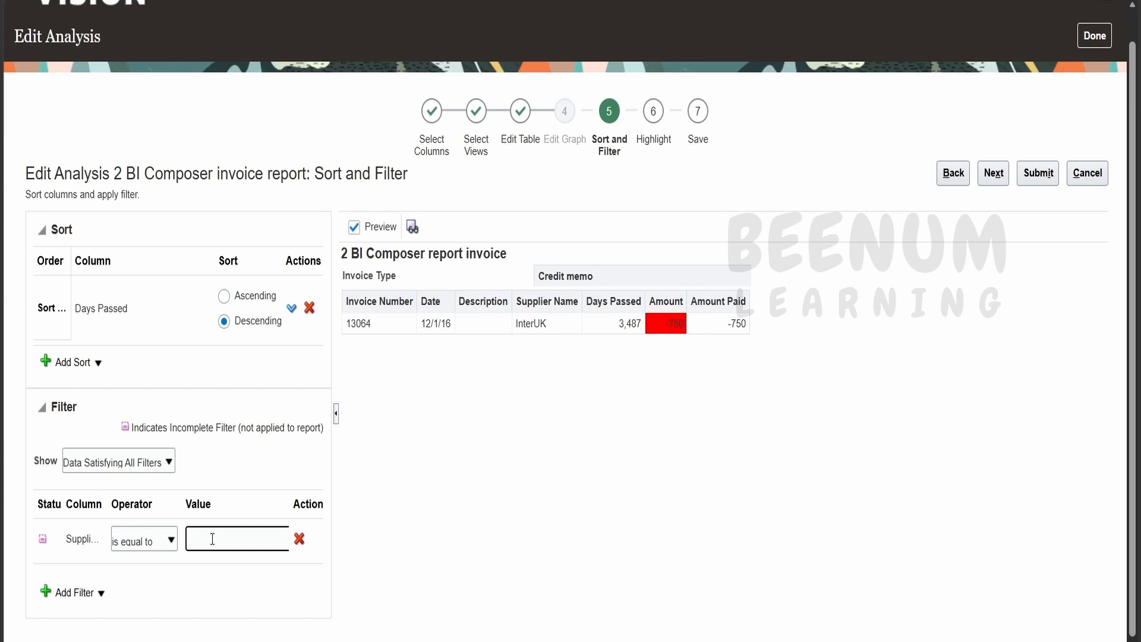
{"action": "left_click", "coordinate": [402, 520]}
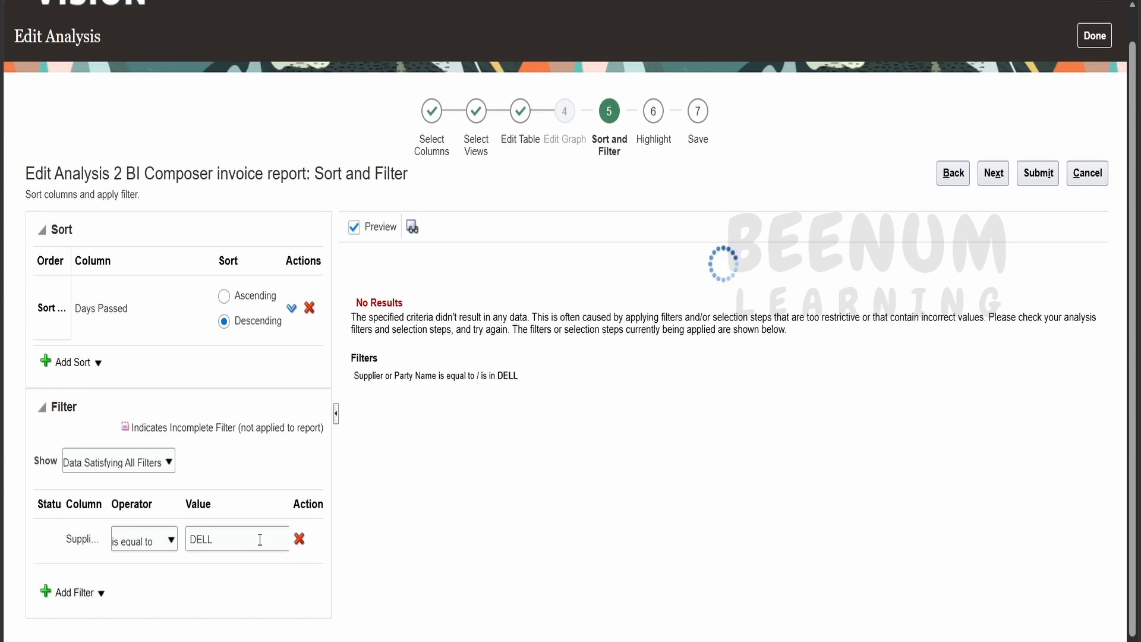
- Replace the DELL filter value with the supplier name InterUK copied from the report preview, and remove the filter
{"action": "left_click_drag", "start_coordinate": [260, 540], "coordinate": [105, 537]}
{"action": "key", "text": "BackSpace"}
{"action": "left_click", "coordinate": [442, 445]}
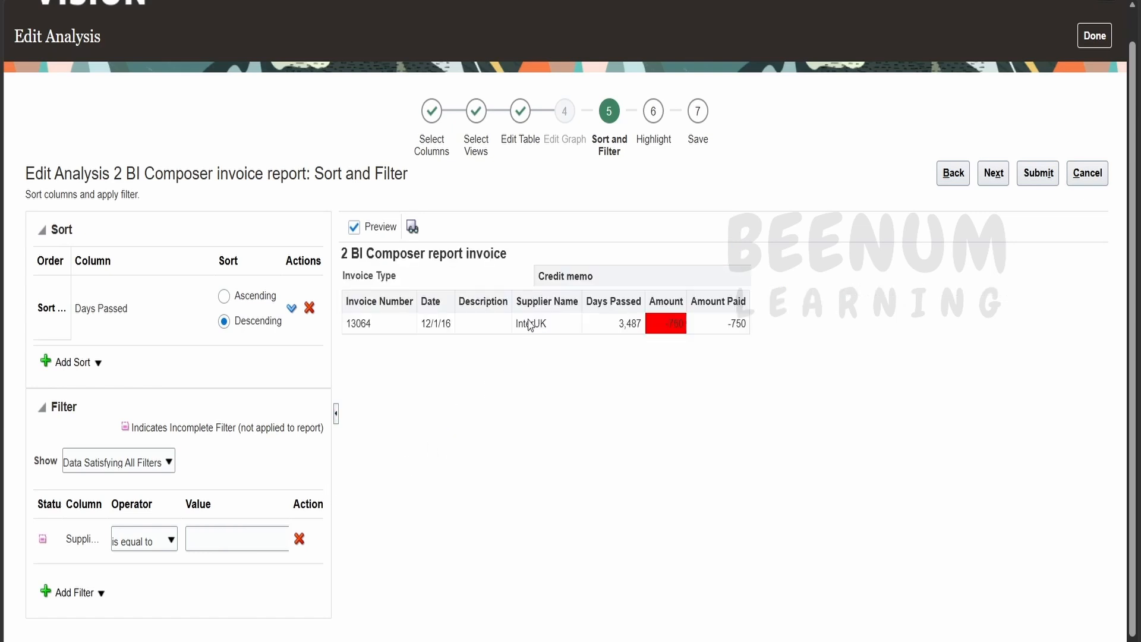
{"action": "double_click", "coordinate": [529, 324]}
{"action": "key", "text": "ctrl+c"}
{"action": "left_click", "coordinate": [196, 540]}
{"action": "key", "text": "ctrl+v"}
{"action": "left_click", "coordinate": [265, 587]}
{"action": "left_click", "coordinate": [299, 539]}
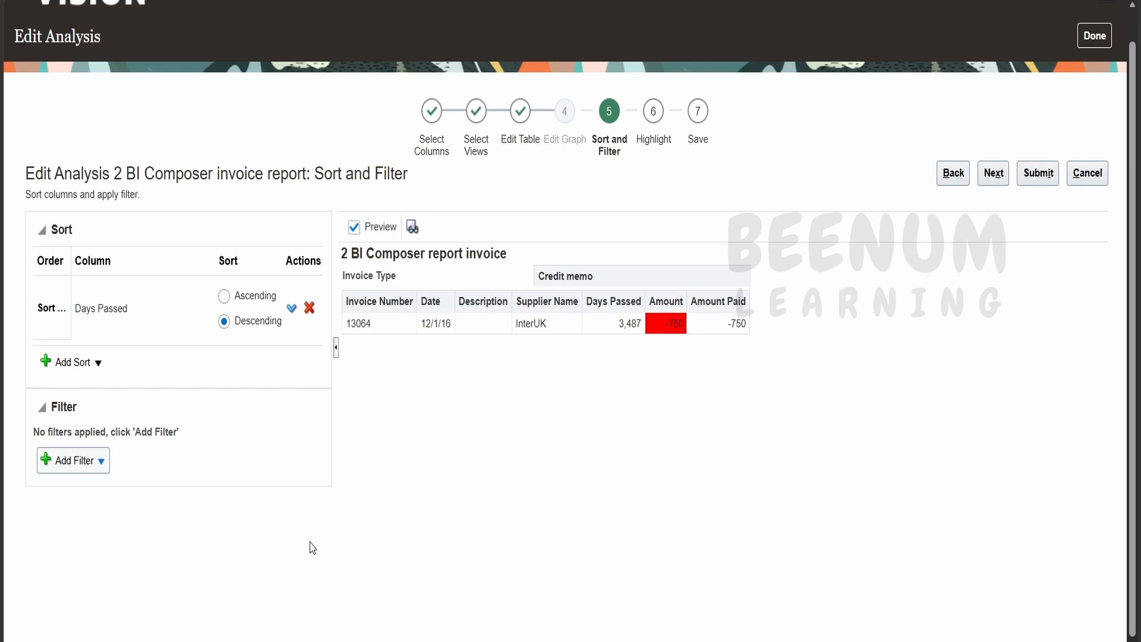
- Advance to the Save stage and save the analysis as "4 BI Composer invoice report custom column" with the description "4 BI Composer invoice report"
{"action": "left_click", "coordinate": [1005, 176]}
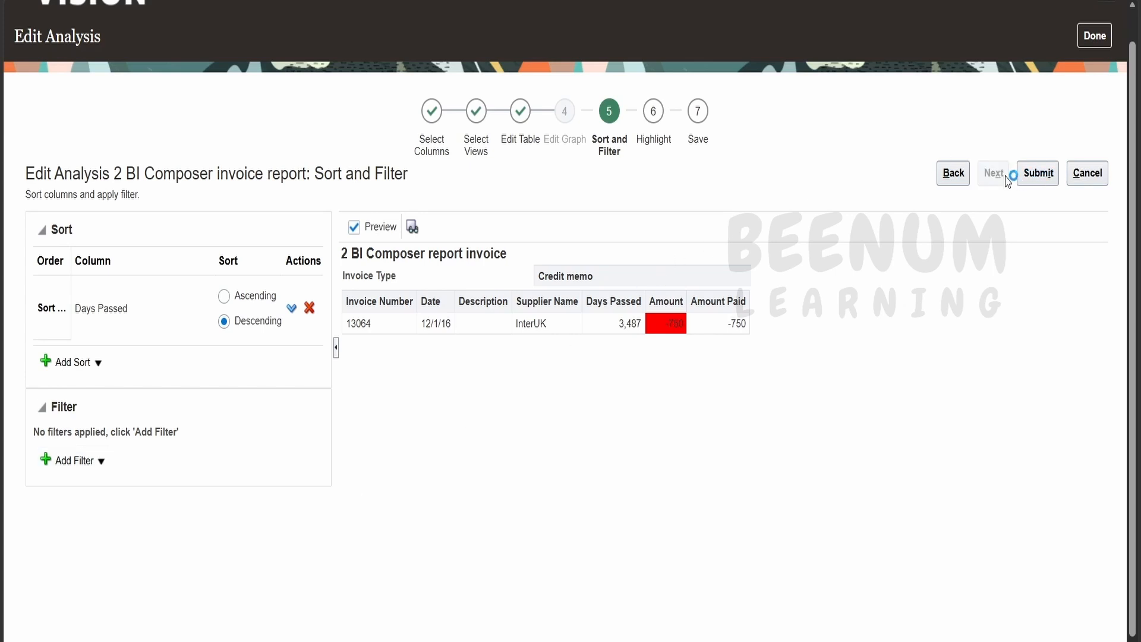
{"action": "left_click", "coordinate": [1042, 178]}
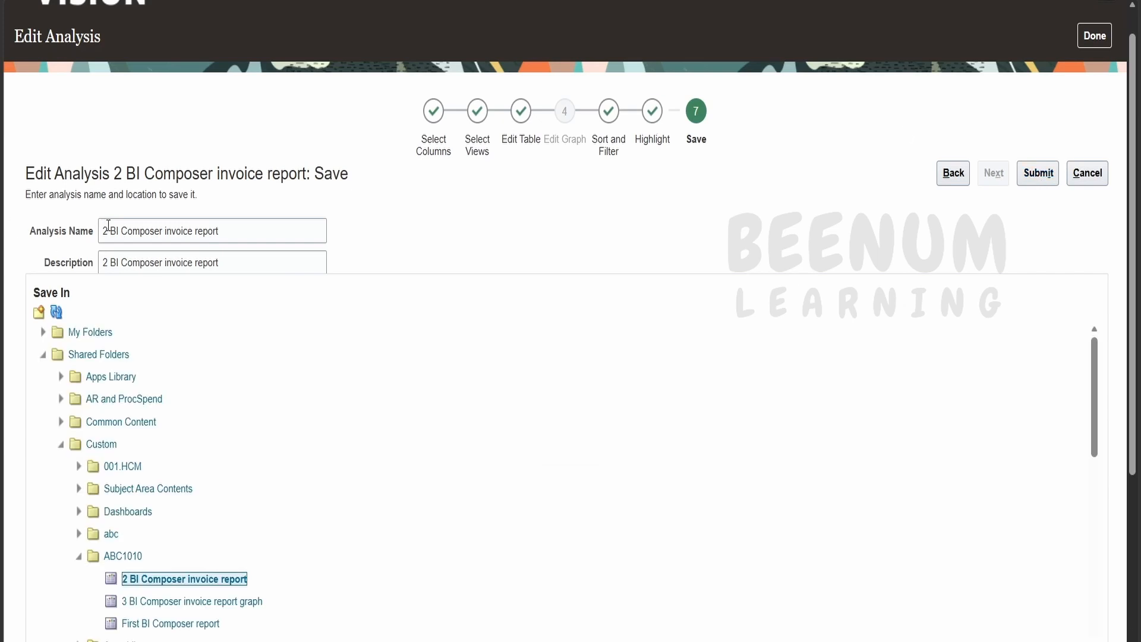
{"action": "left_click_drag", "start_coordinate": [108, 228], "coordinate": [88, 238]}
{"action": "left_click", "coordinate": [103, 263]}
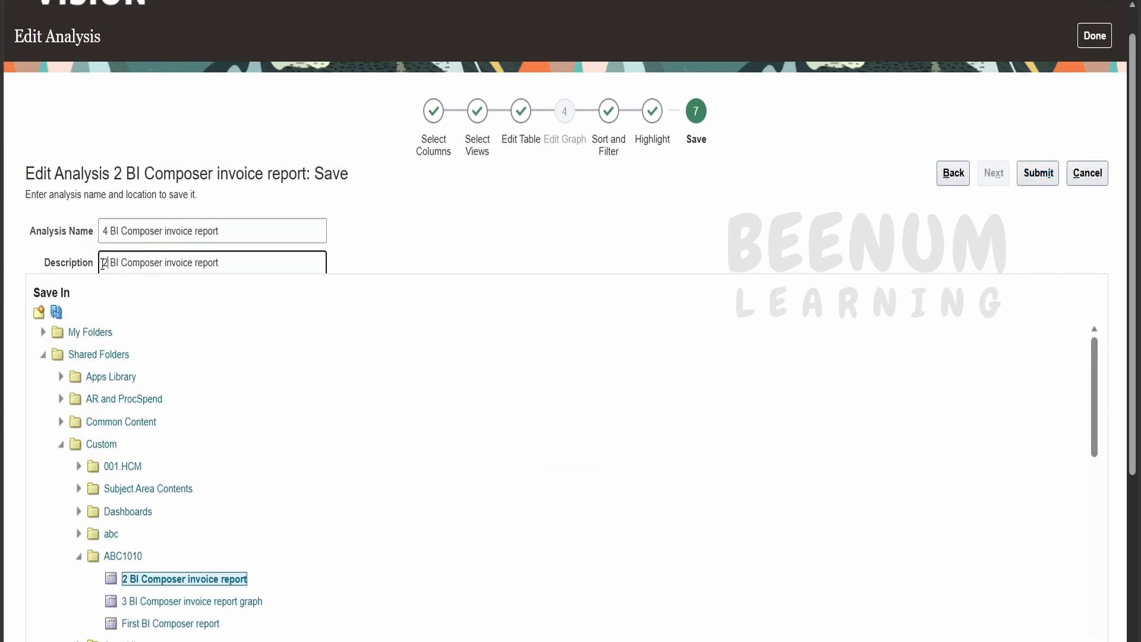
{"action": "left_click", "coordinate": [234, 237]}
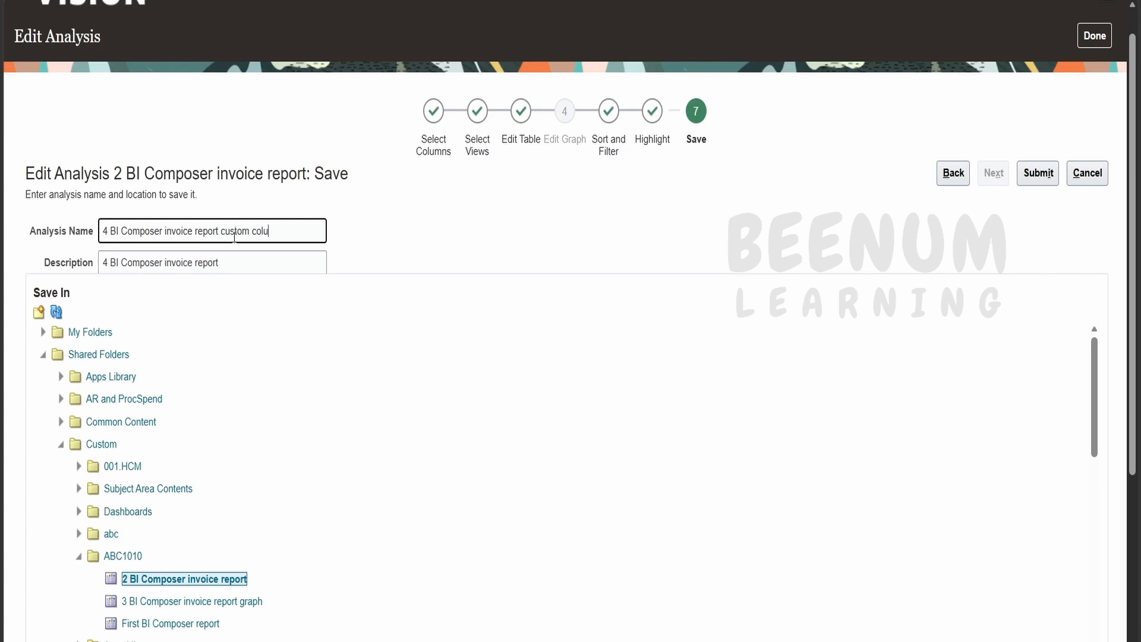
{"action": "left_click", "coordinate": [1056, 181]}
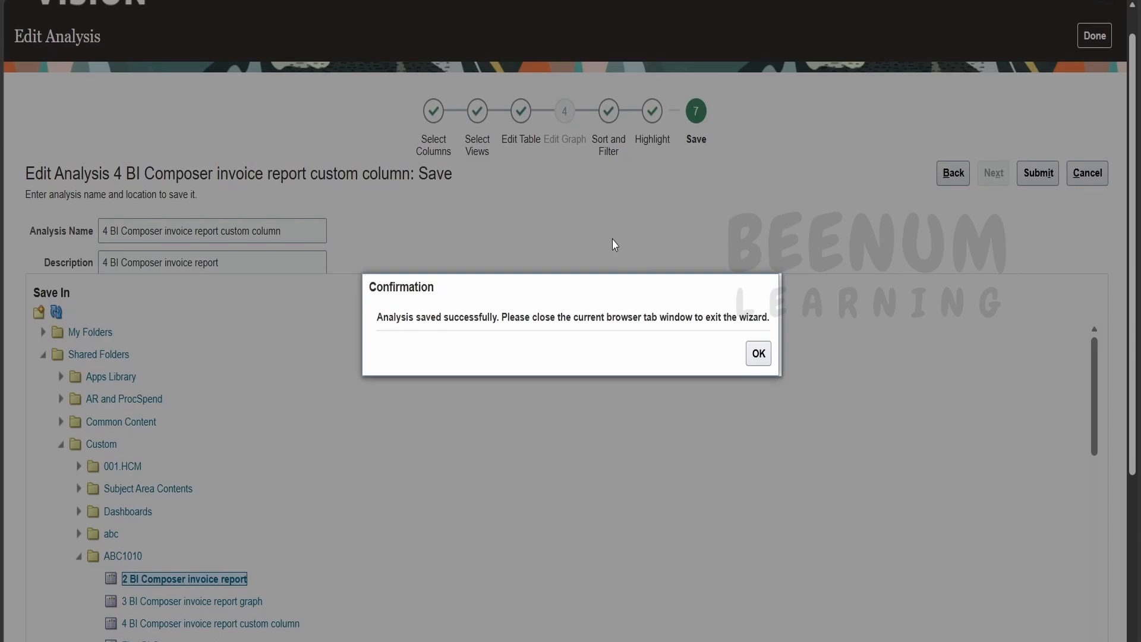
{"action": "left_click", "coordinate": [759, 353]}
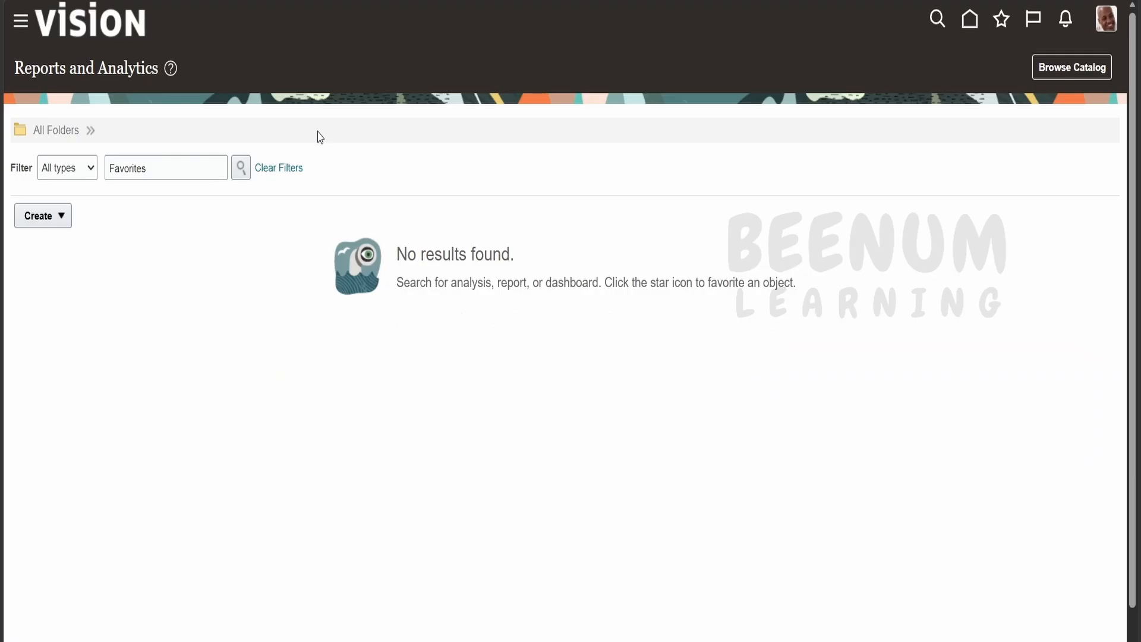
- Clear the catalog filter, browse to Shared Folders > Custom > ABC1010 and view the 4 BI Composer invoice report custom column
{"action": "left_click", "coordinate": [278, 168]}
{"action": "left_click", "coordinate": [135, 299]}
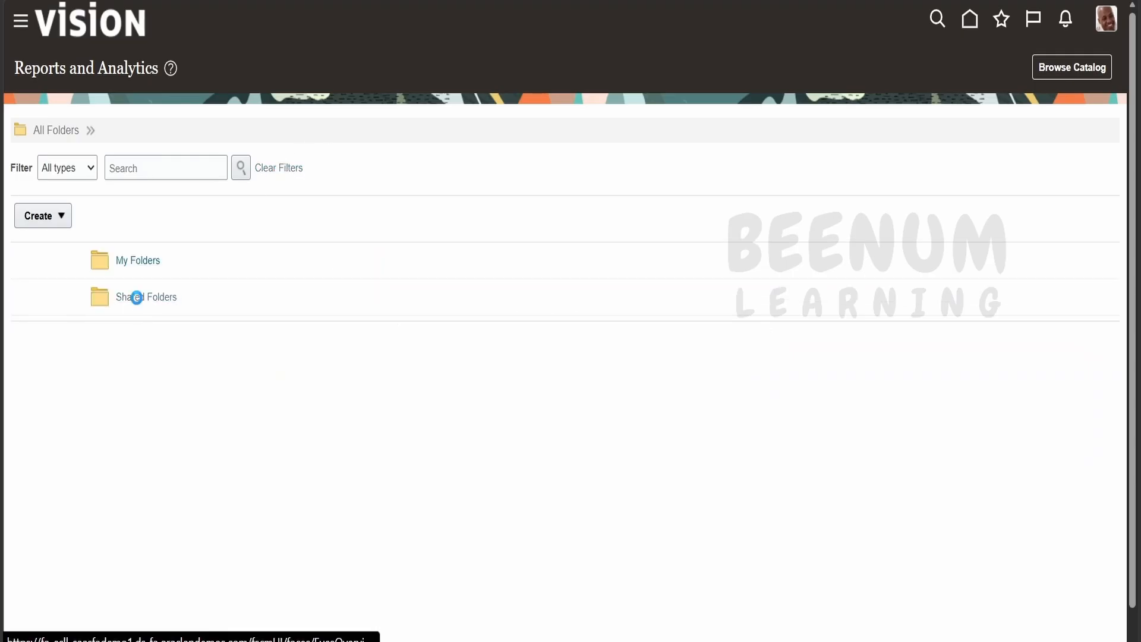
{"action": "left_click", "coordinate": [129, 370]}
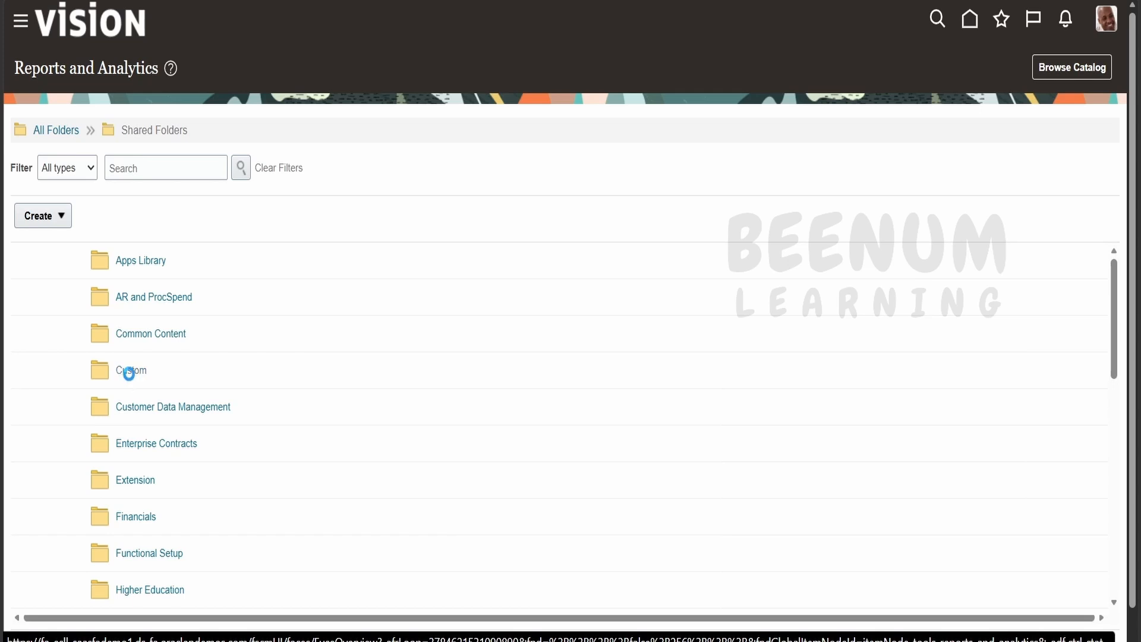
{"action": "left_click", "coordinate": [131, 333]}
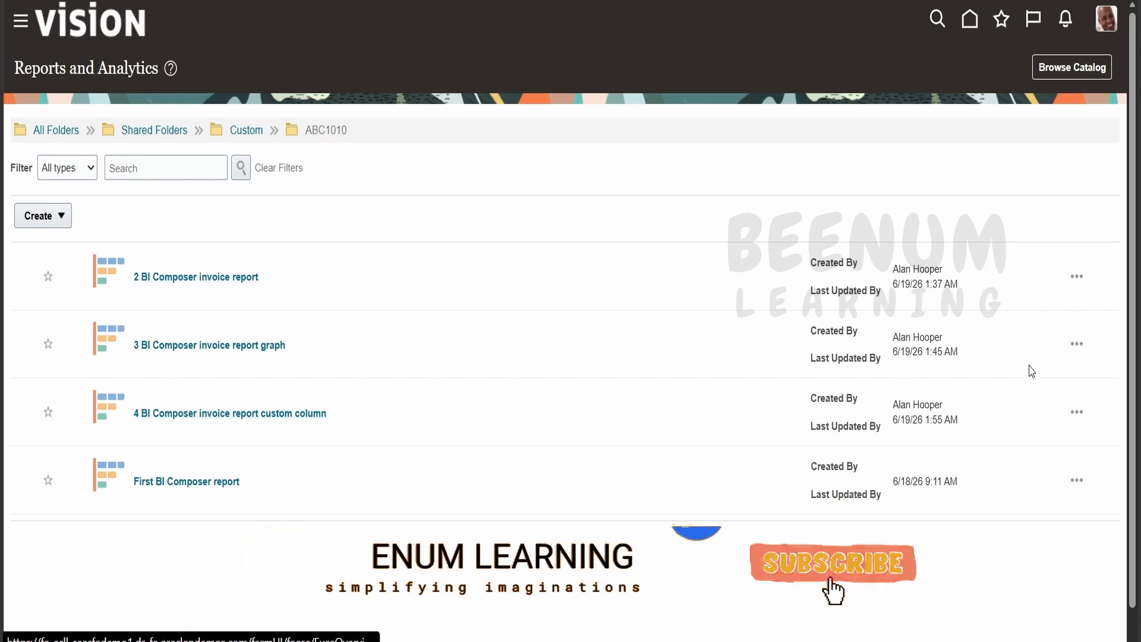
{"action": "left_click", "coordinate": [1075, 412]}
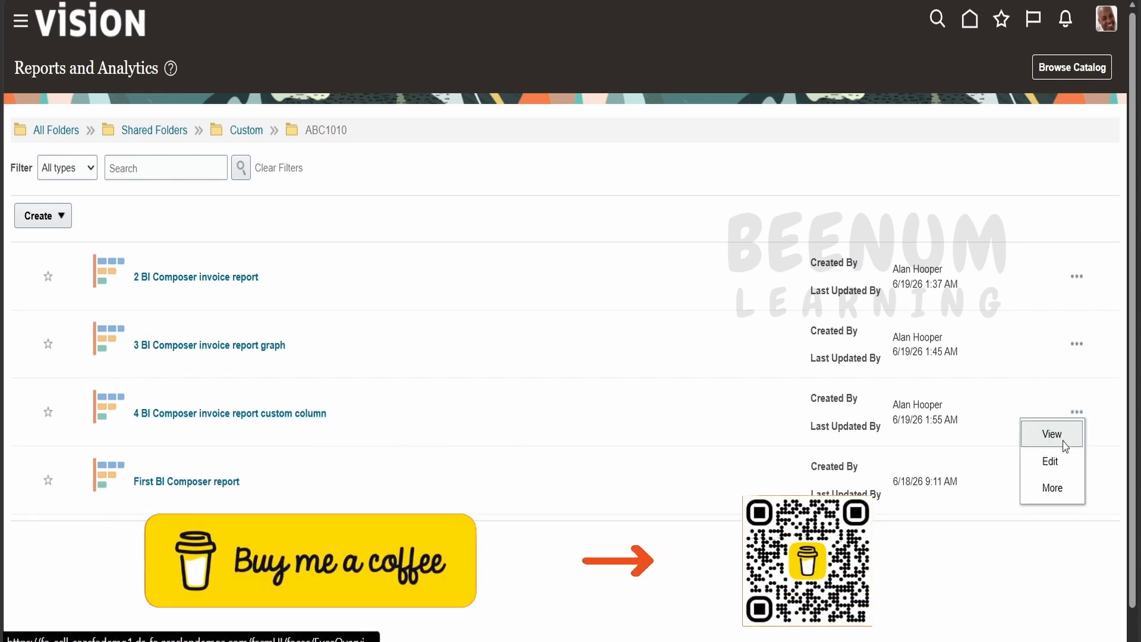
{"action": "left_click", "coordinate": [1062, 439]}
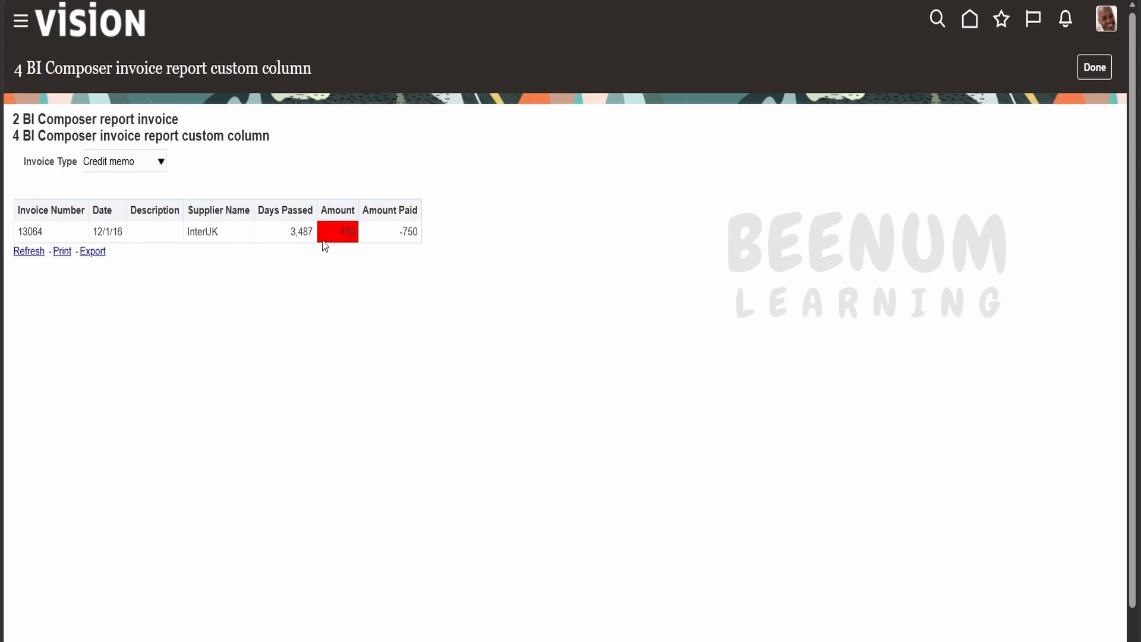
- Examine the Days Passed values with the Invoice Type set to Debit memo, Payment request and Standard in turn
{"action": "left_click", "coordinate": [286, 239]}
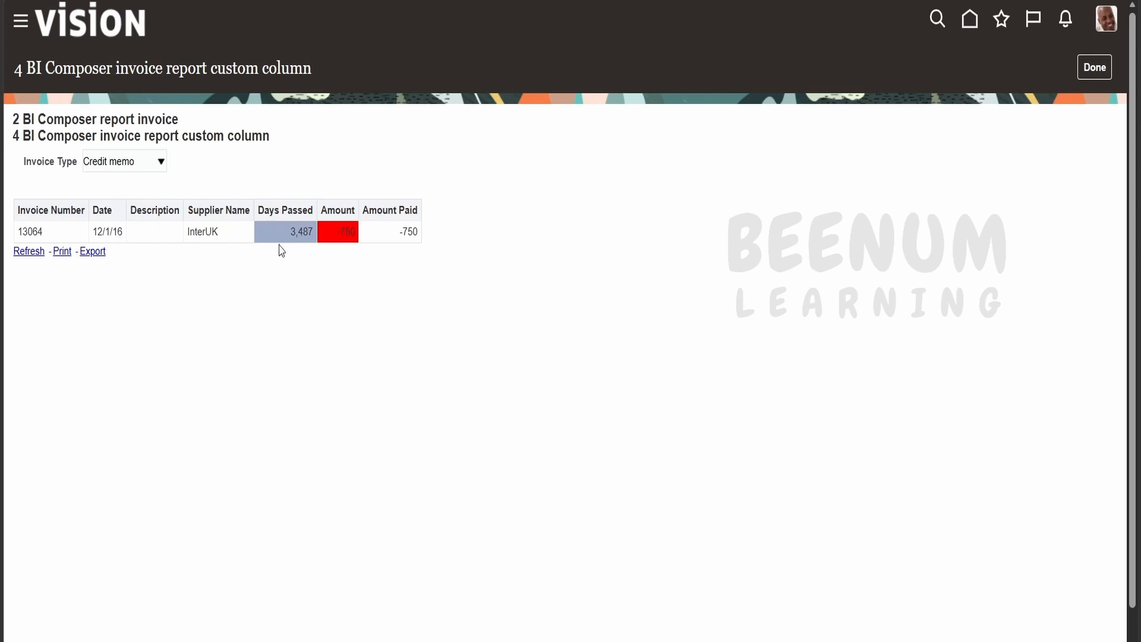
{"action": "left_click", "coordinate": [155, 161]}
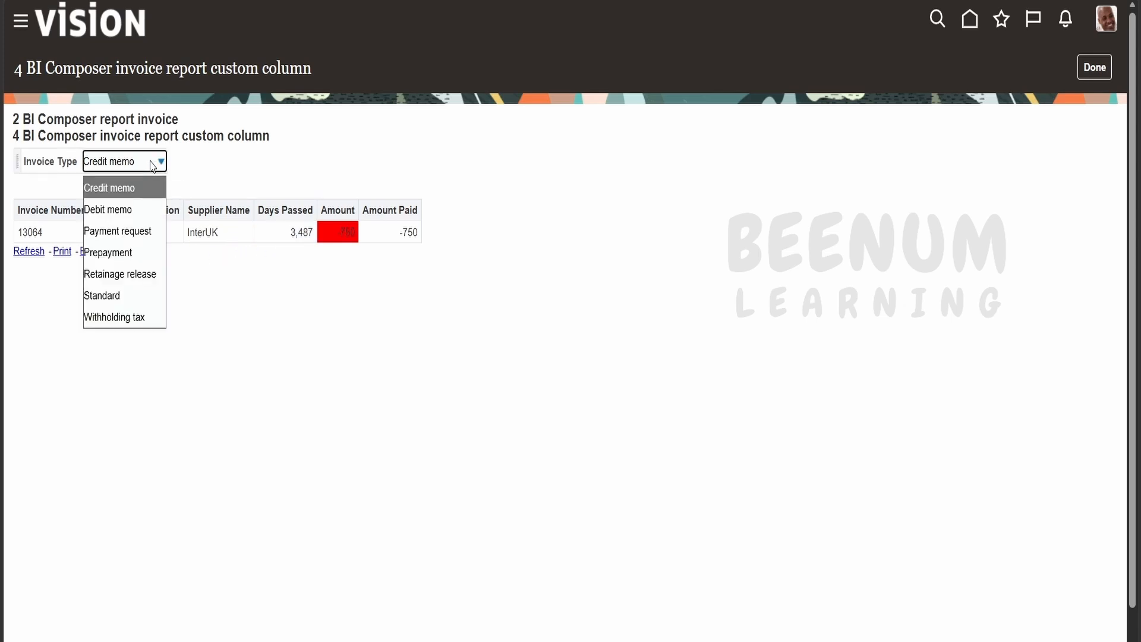
{"action": "left_click", "coordinate": [130, 211]}
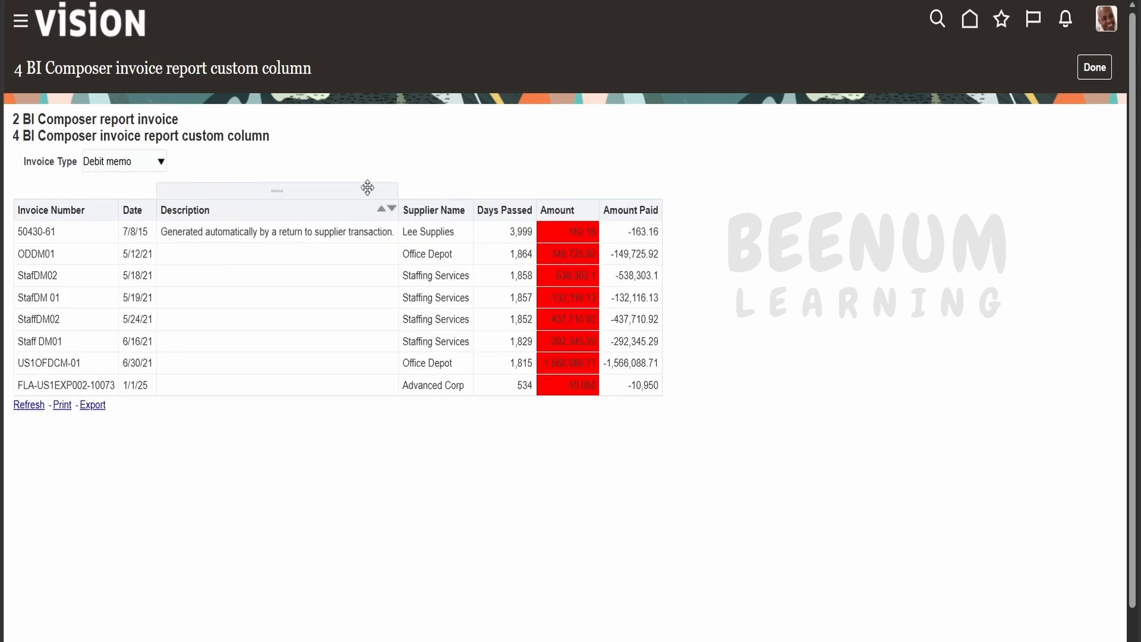
{"action": "left_click", "coordinate": [133, 167]}
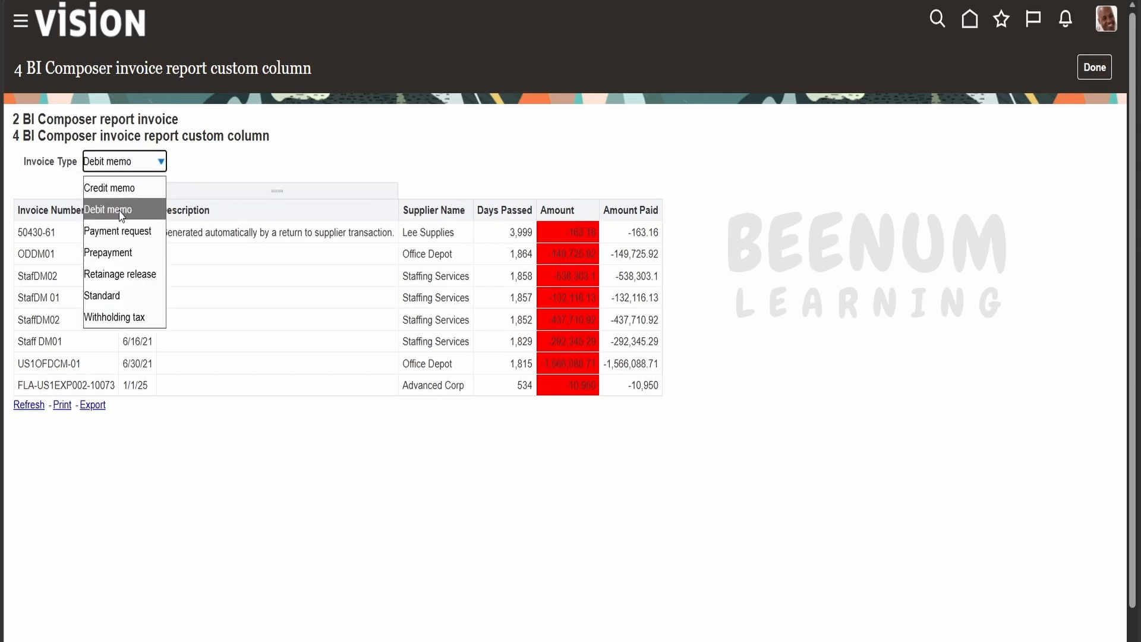
{"action": "left_click", "coordinate": [122, 233]}
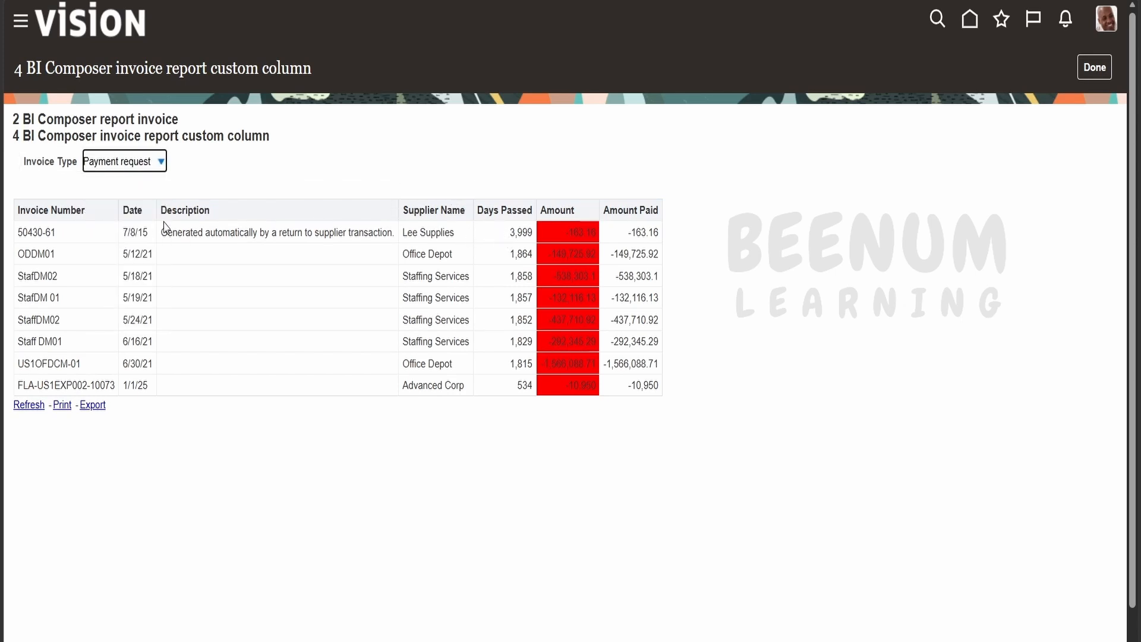
{"action": "scroll", "coordinate": [247, 364], "scroll_direction": "down", "scroll_amount": 4}
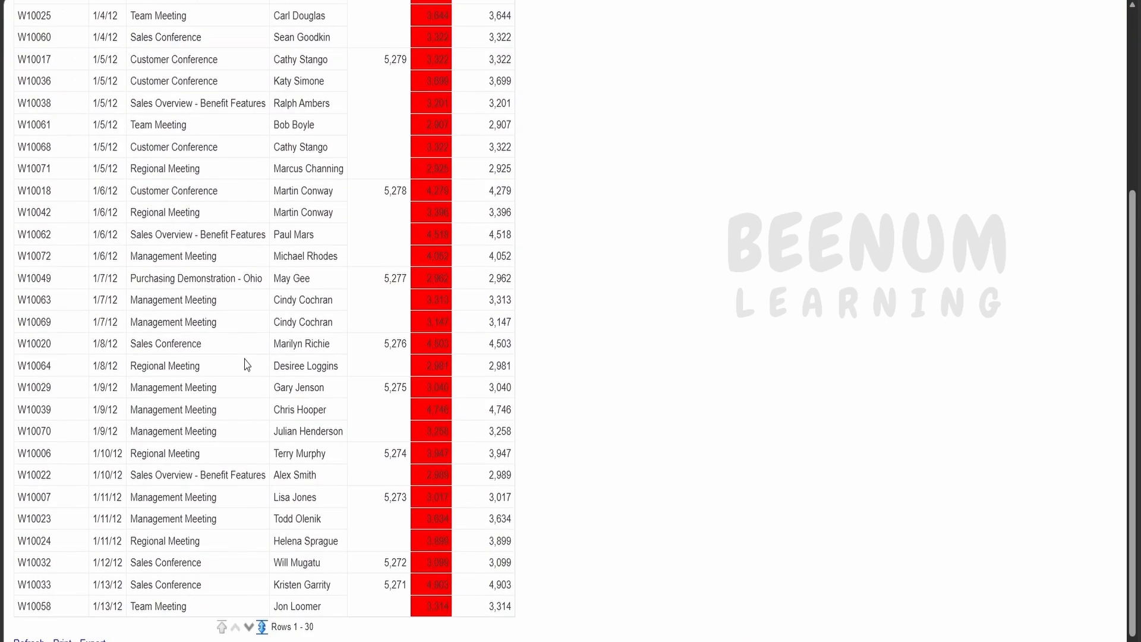
{"action": "scroll", "coordinate": [246, 363], "scroll_direction": "up", "scroll_amount": 4}
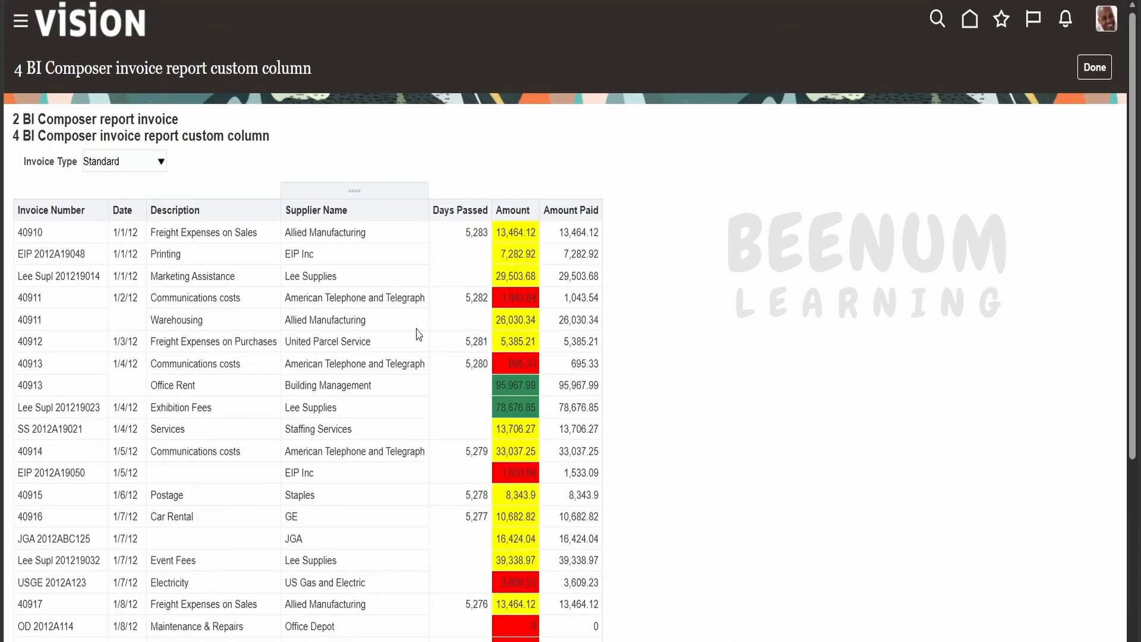
{"action": "scroll", "coordinate": [420, 260], "scroll_direction": "down", "scroll_amount": 4}
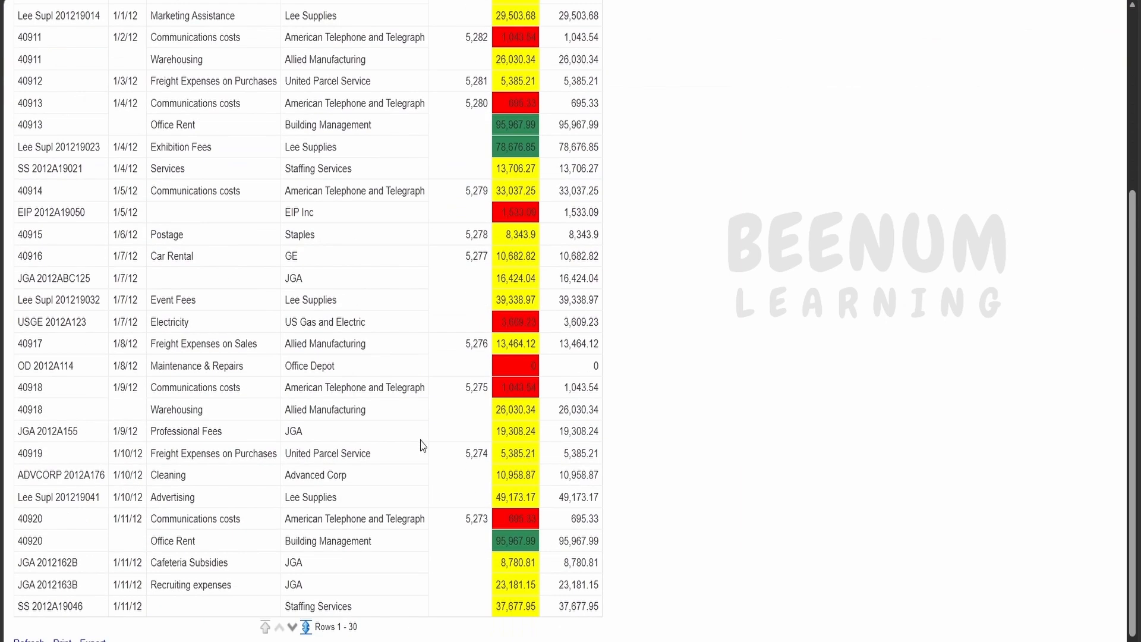
{"action": "scroll", "coordinate": [422, 446], "scroll_direction": "up", "scroll_amount": 5}
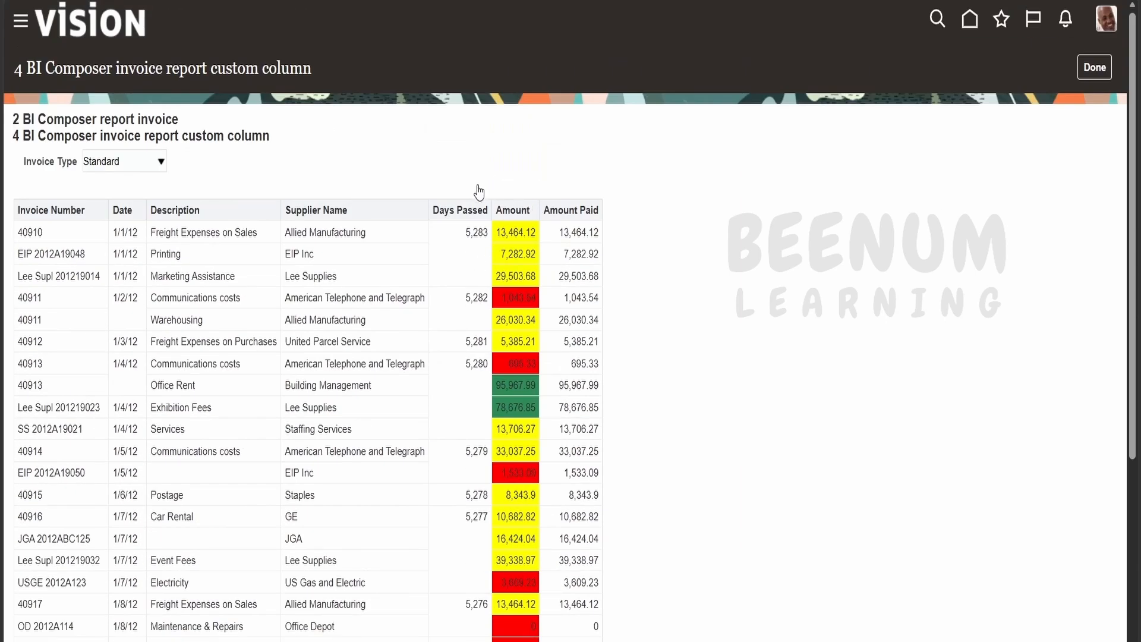